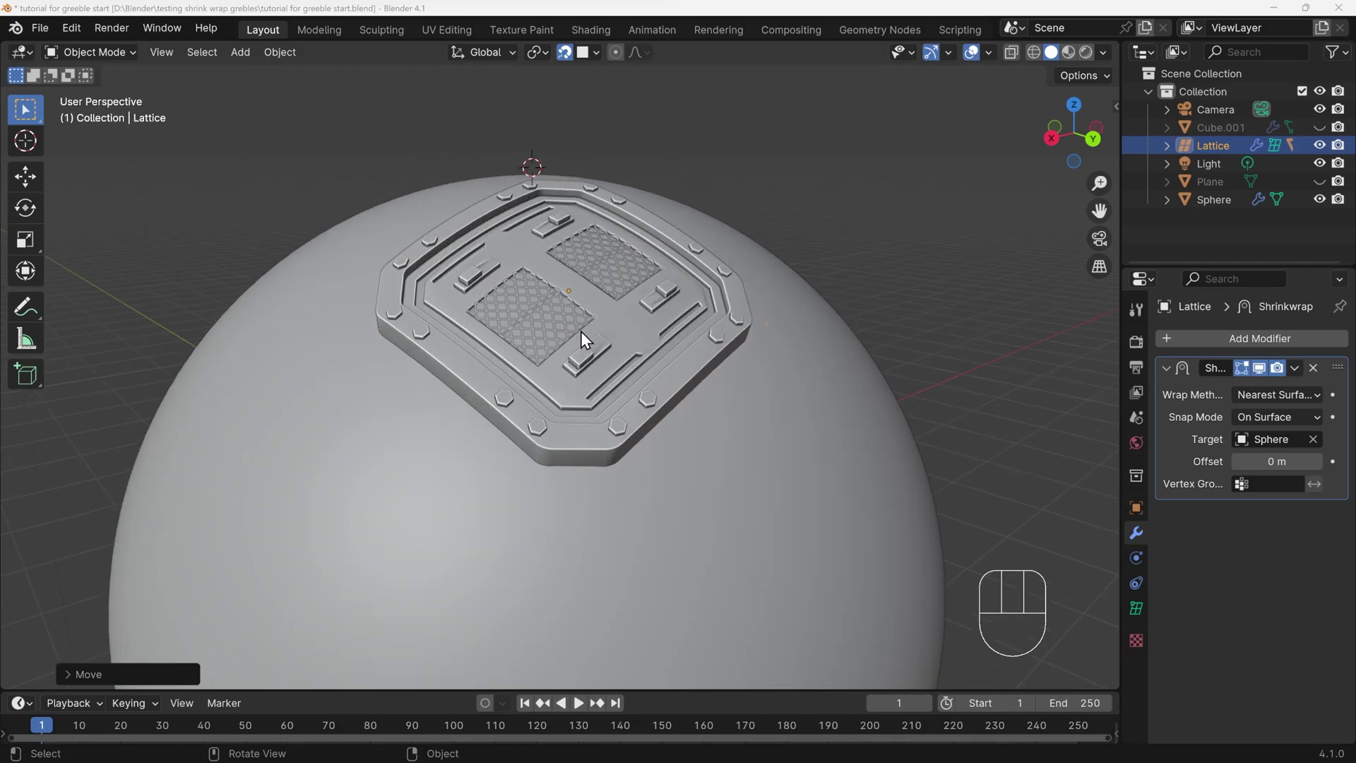
Move the lattice that carries the panel across the sphere's surface.
mouse_move(585, 346)
middle_down()
mouse_move(701, 324)
mouse_move(509, 346)
mouse_move(596, 337)
middle_up()
key(g)
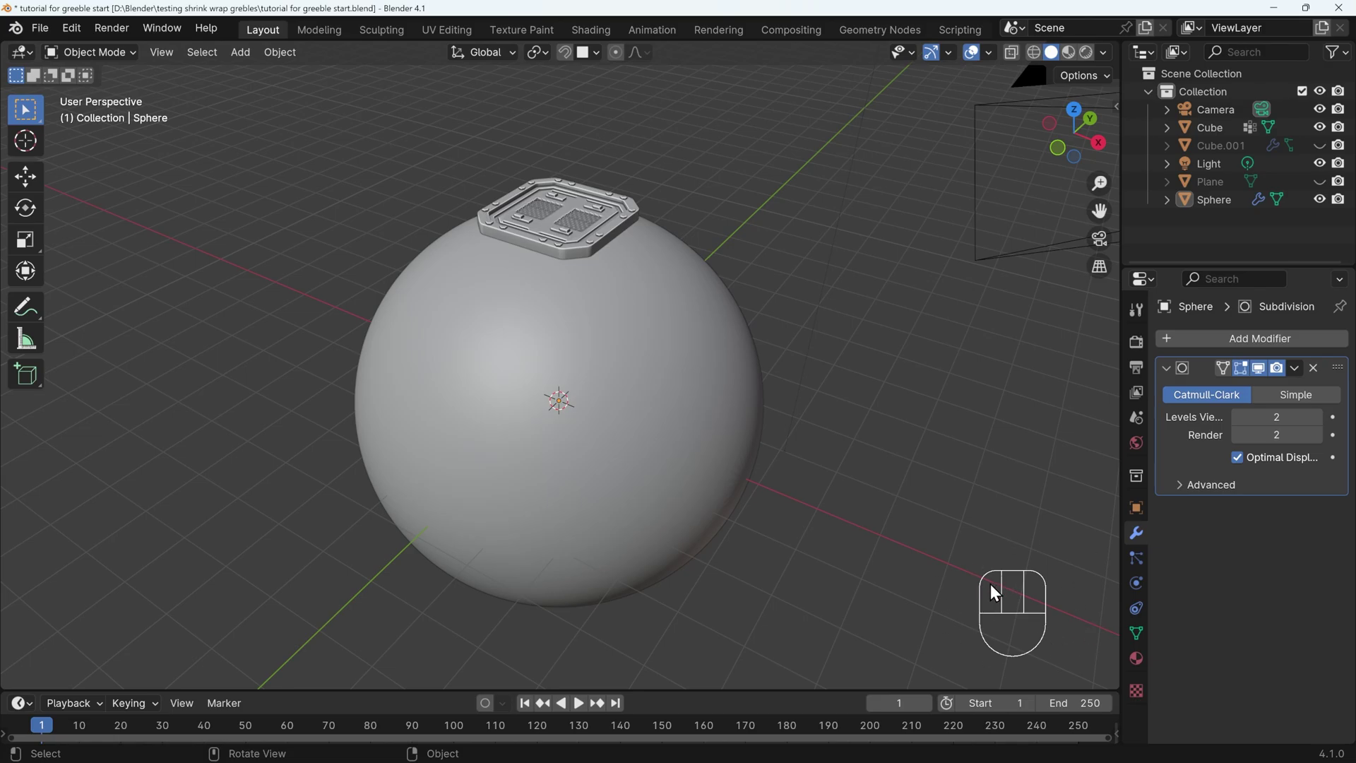
Add a Shrinkwrap modifier to the detailed panel resting on top of the sphere.
click(595, 243)
middle_drag(602, 244, 617, 307)
scroll(618, 307, up, 4)
middle_drag(620, 437, 606, 384)
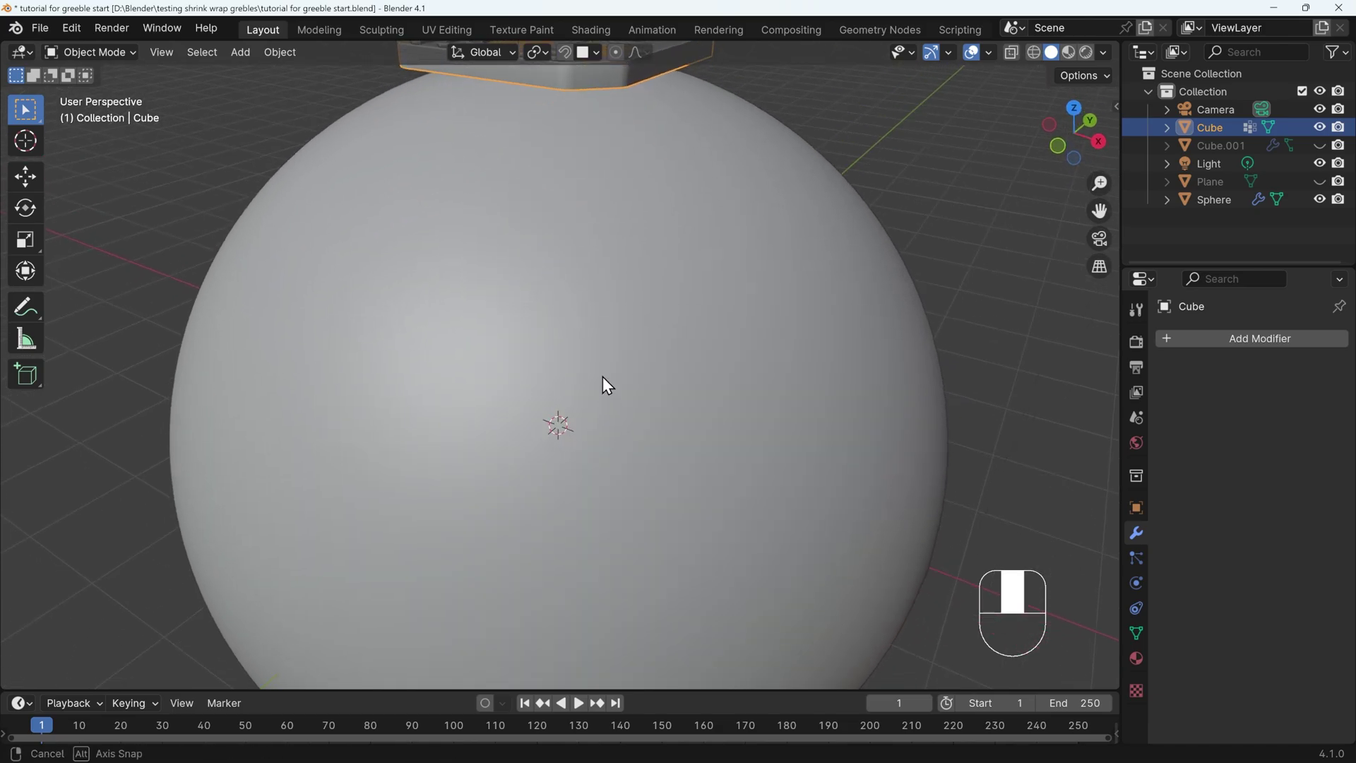
click(659, 341)
scroll(664, 328, down, 3)
middle_drag(668, 312, 656, 323)
click(607, 190)
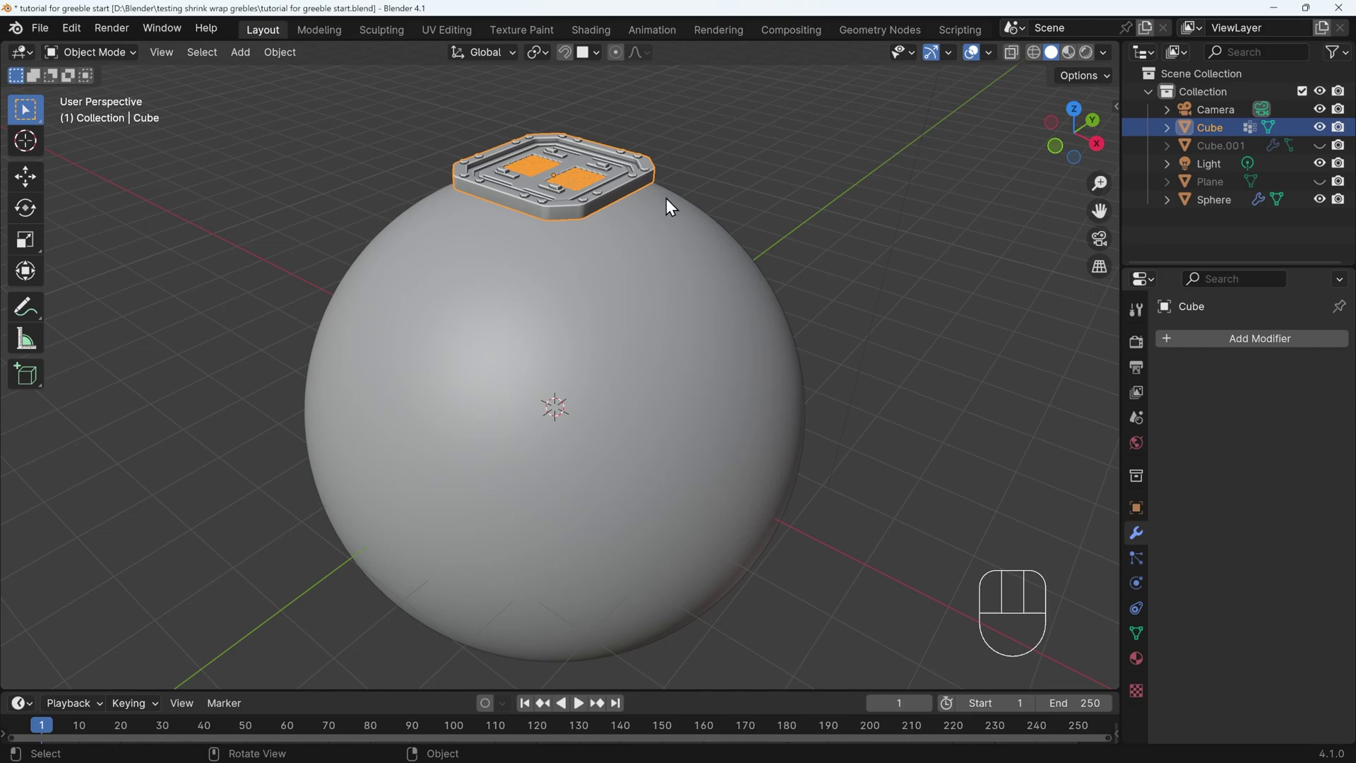
click(1212, 342)
text(shrin)
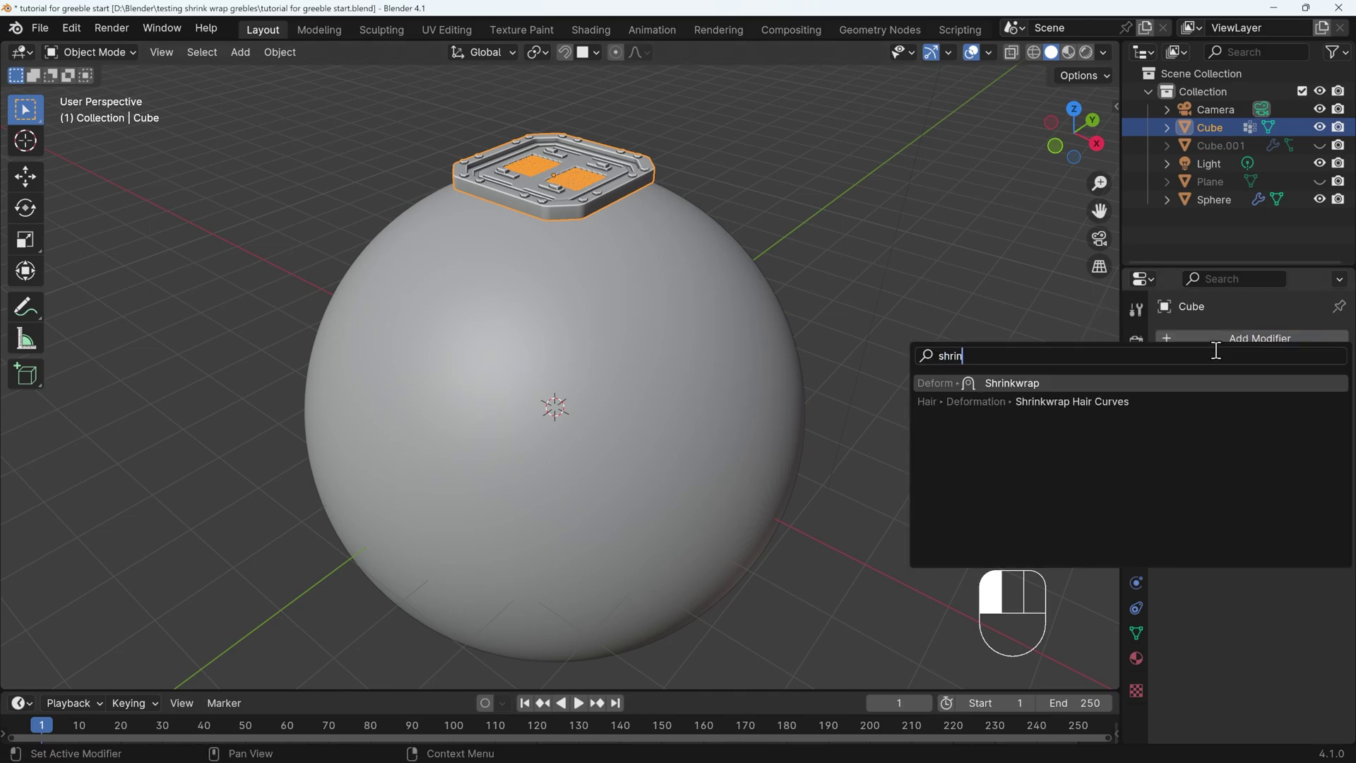
click(975, 383)
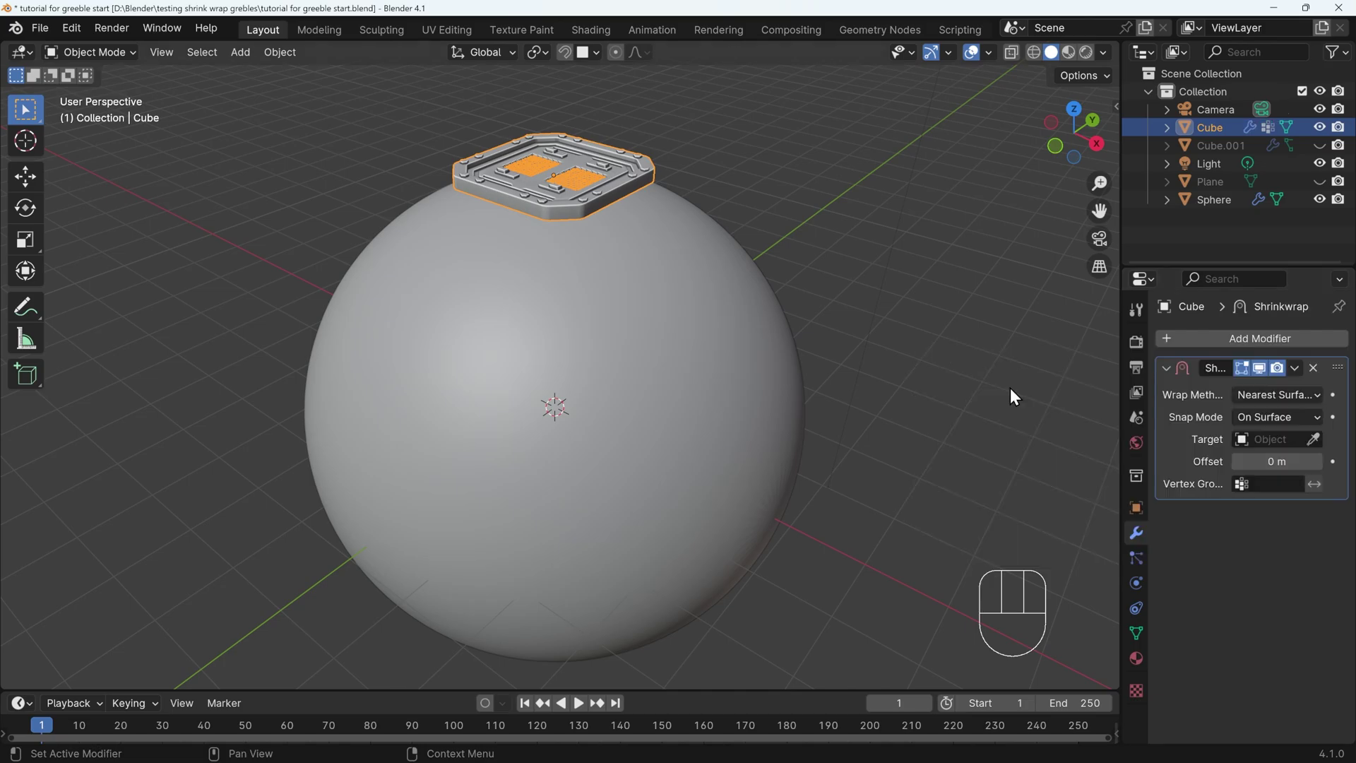
Set the sphere as the Shrinkwrap target and switch off the modifier's viewport display.
click(1313, 439)
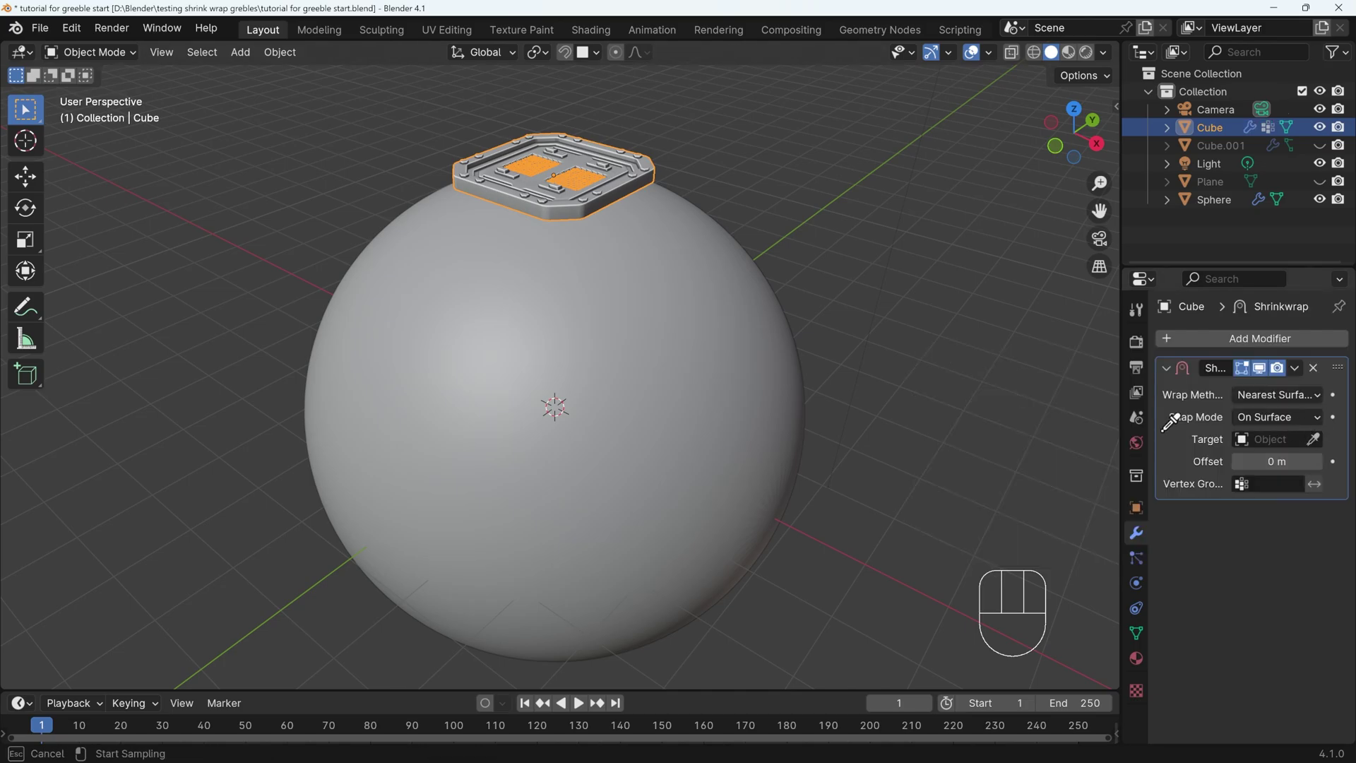
click(730, 329)
scroll(595, 266, up, 3)
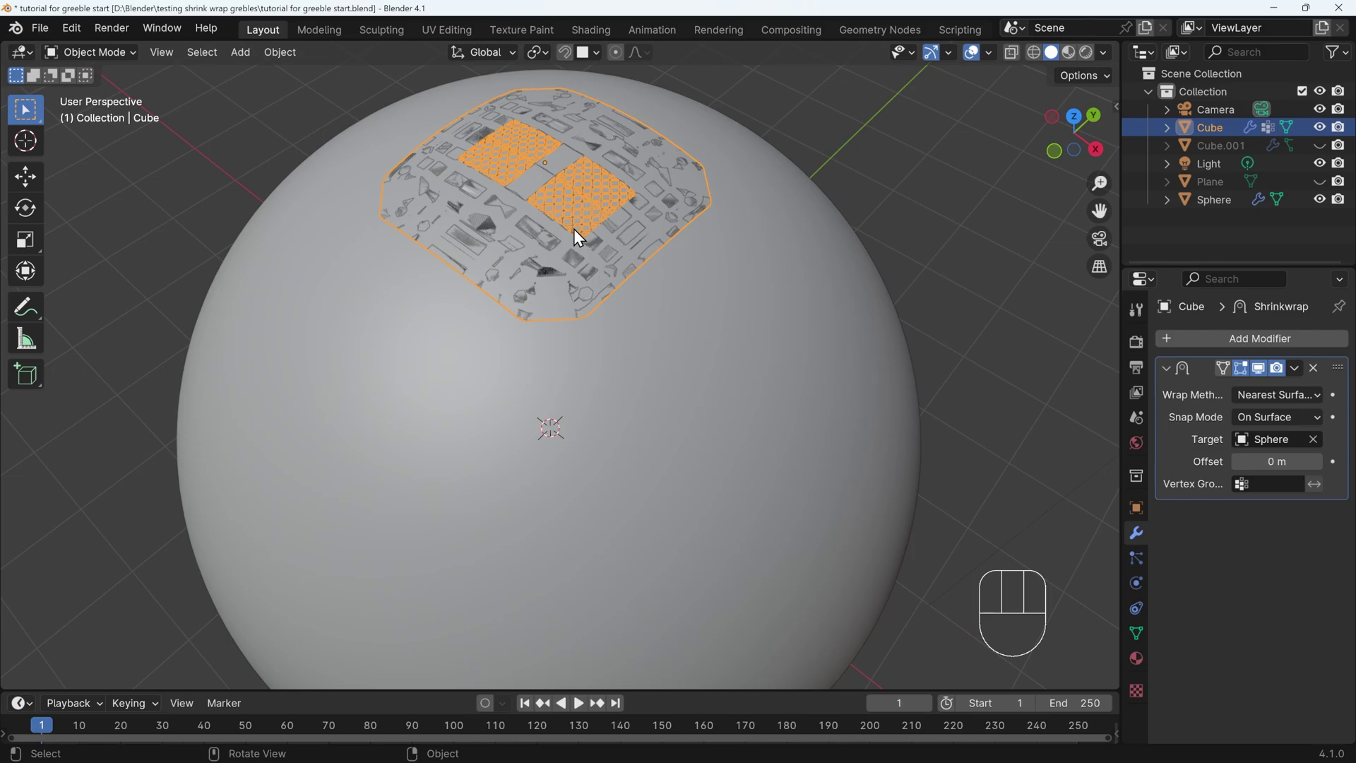
click(1260, 371)
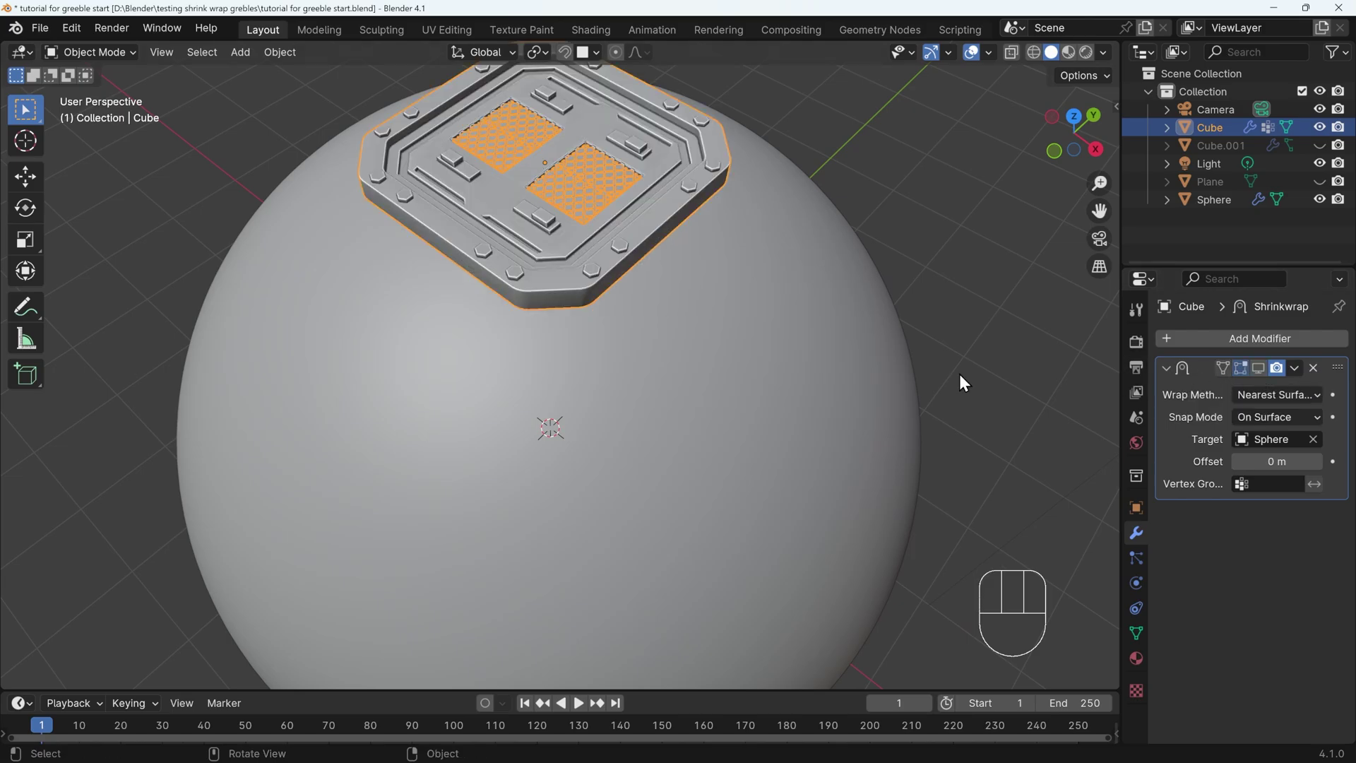
In Edit Mode, select all vertices along the panel's underside from the front view in see-through wireframe.
key(Tab)
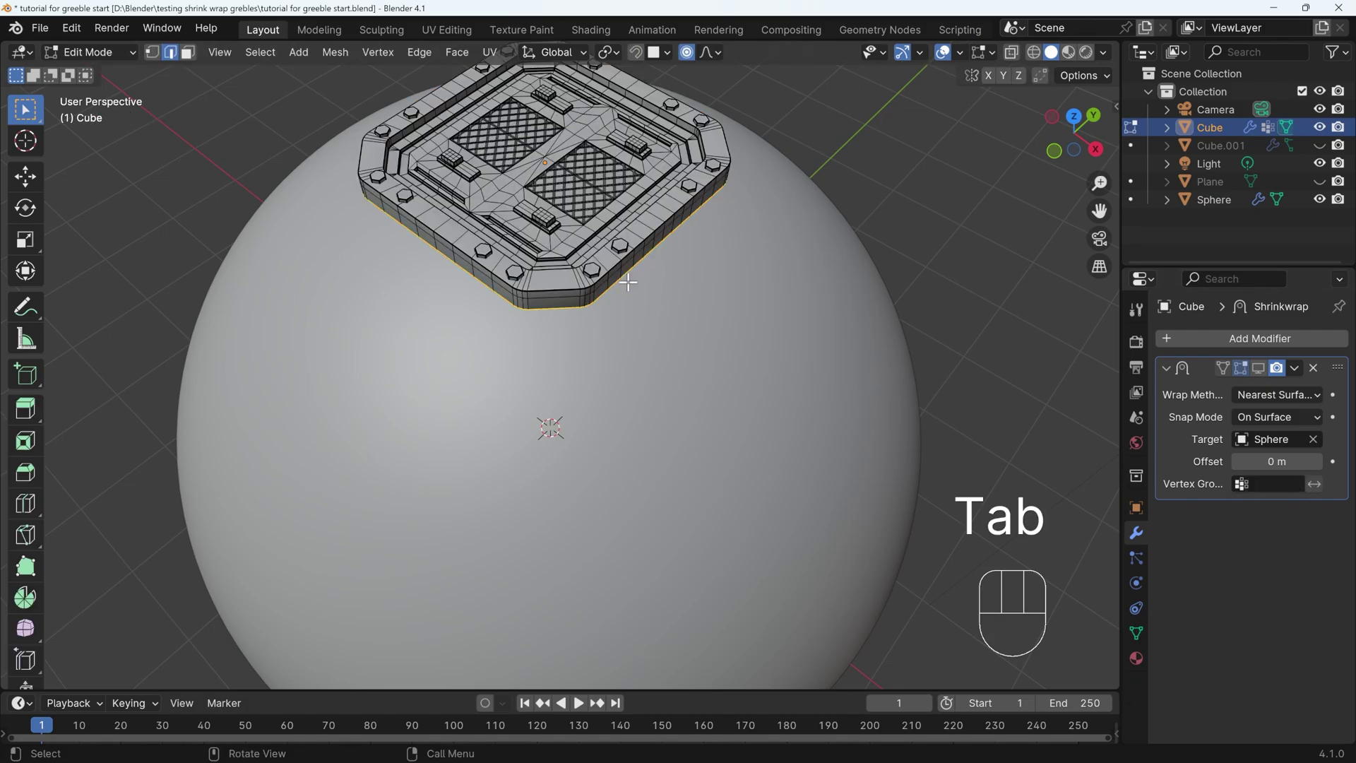
middle_drag(615, 286, 629, 339)
key(KP_1)
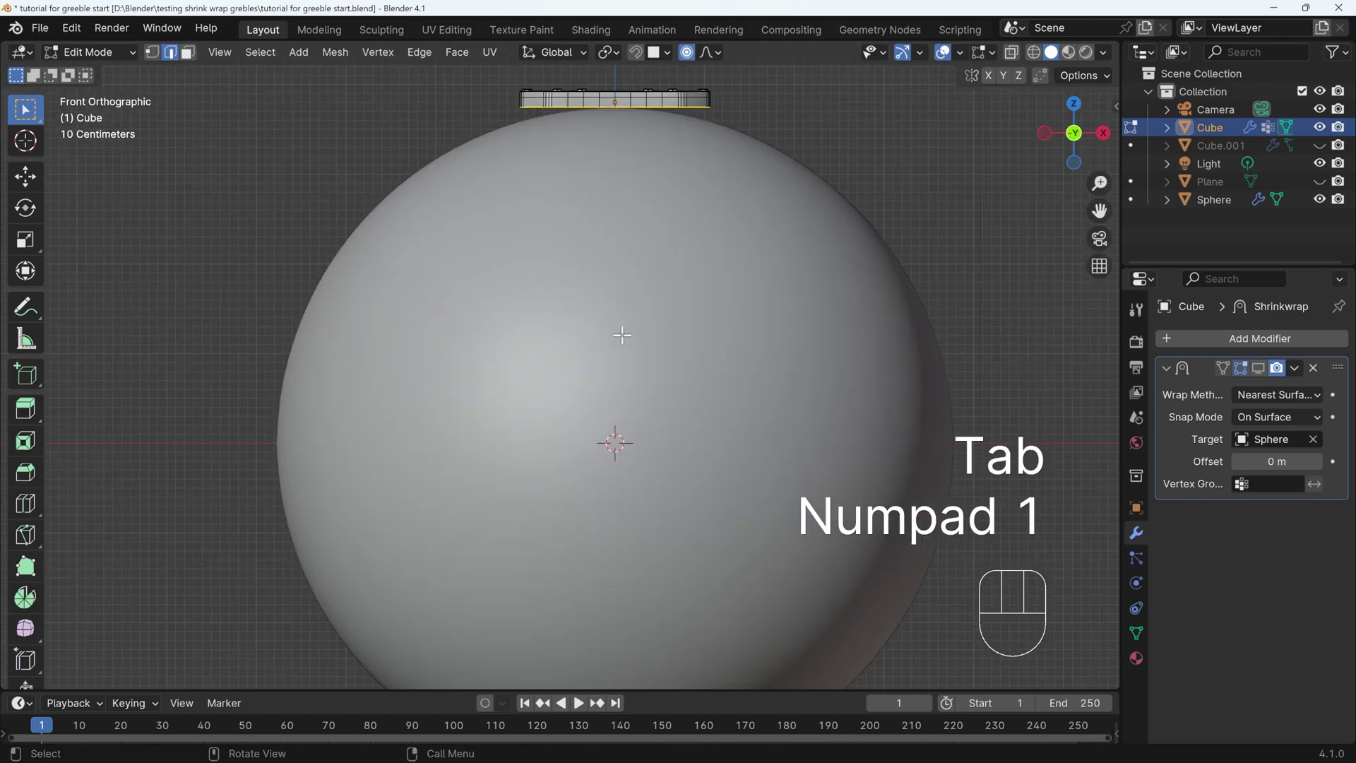
shift+middle_drag(684, 207, 647, 197)
scroll(627, 275, up, 2)
shift+middle_drag(626, 275, 671, 346)
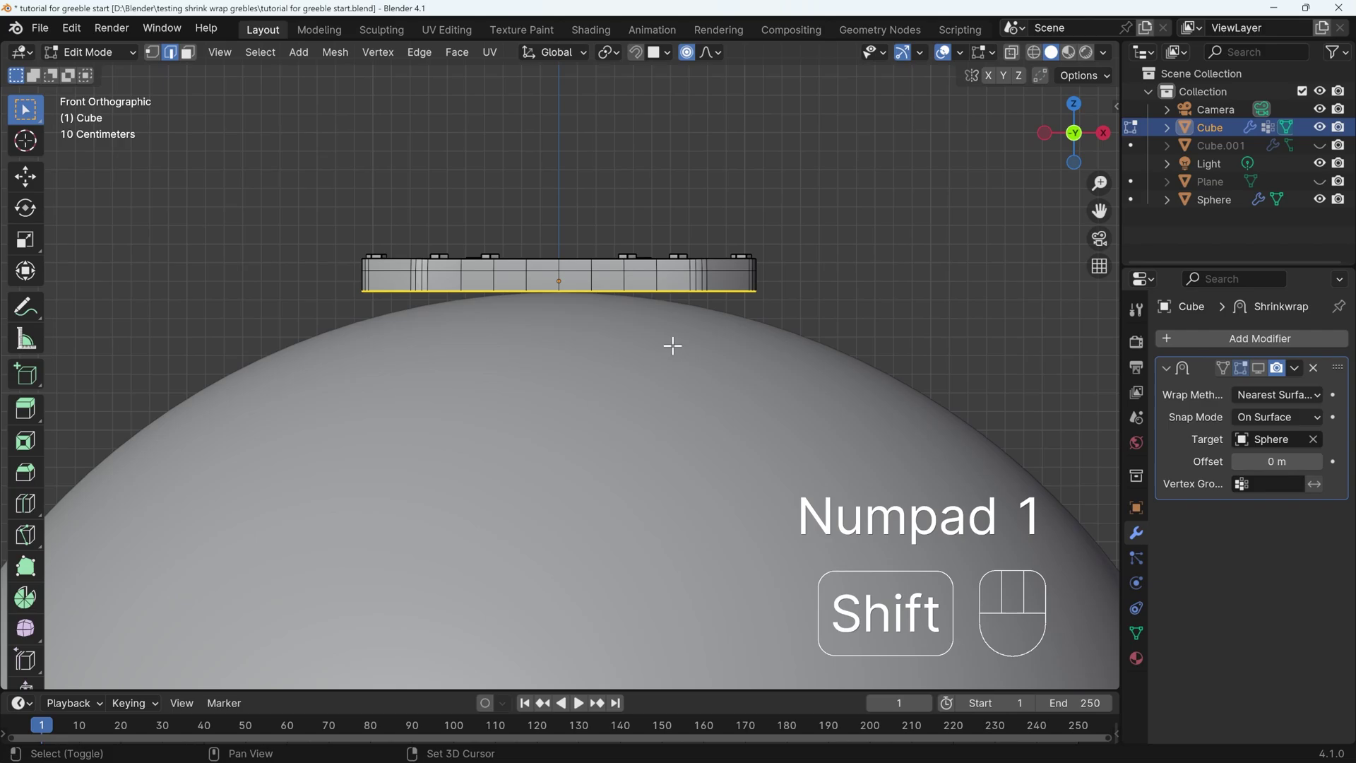
click(1033, 52)
key(1)
mouse_move(295, 277)
mouse_down()
mouse_move(763, 306)
mouse_move(934, 340)
mouse_up()
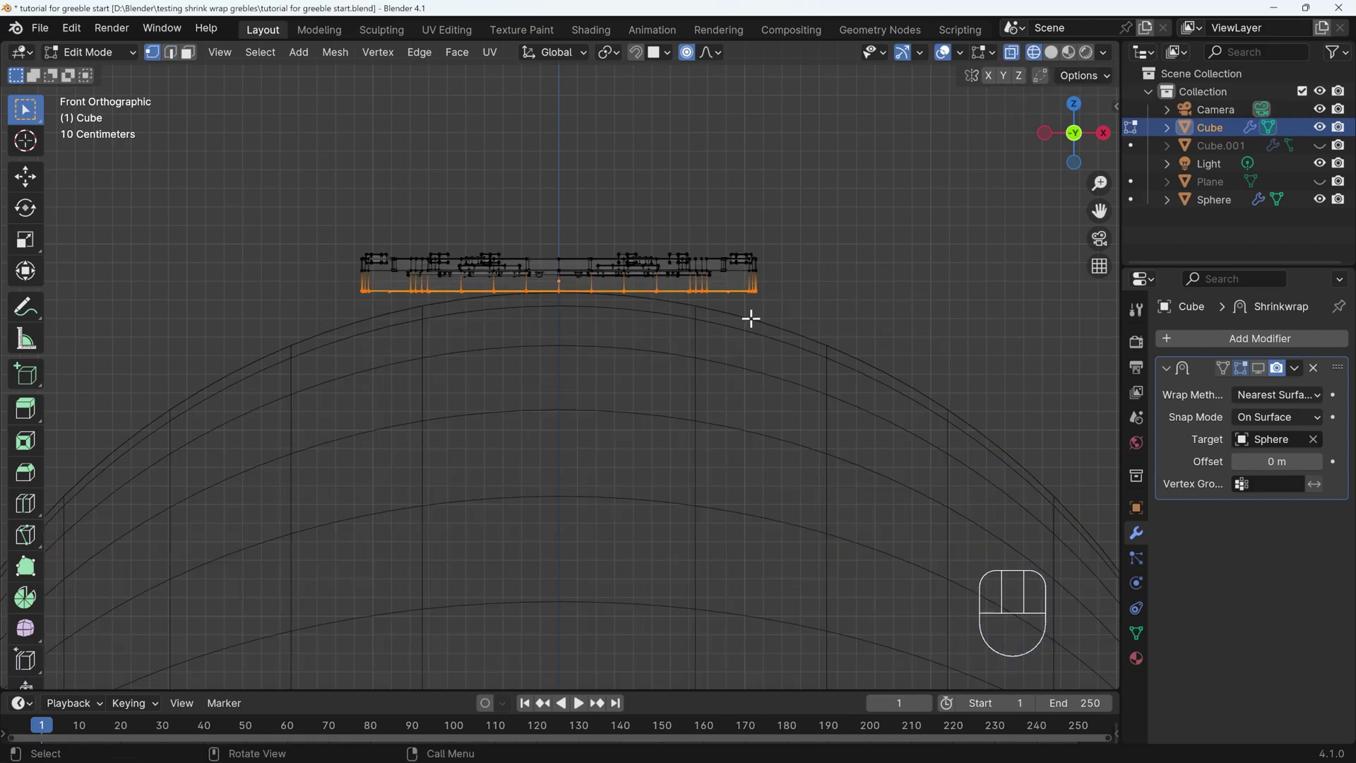
Create a vertex group named sticky for the selected underside vertices.
click(1138, 631)
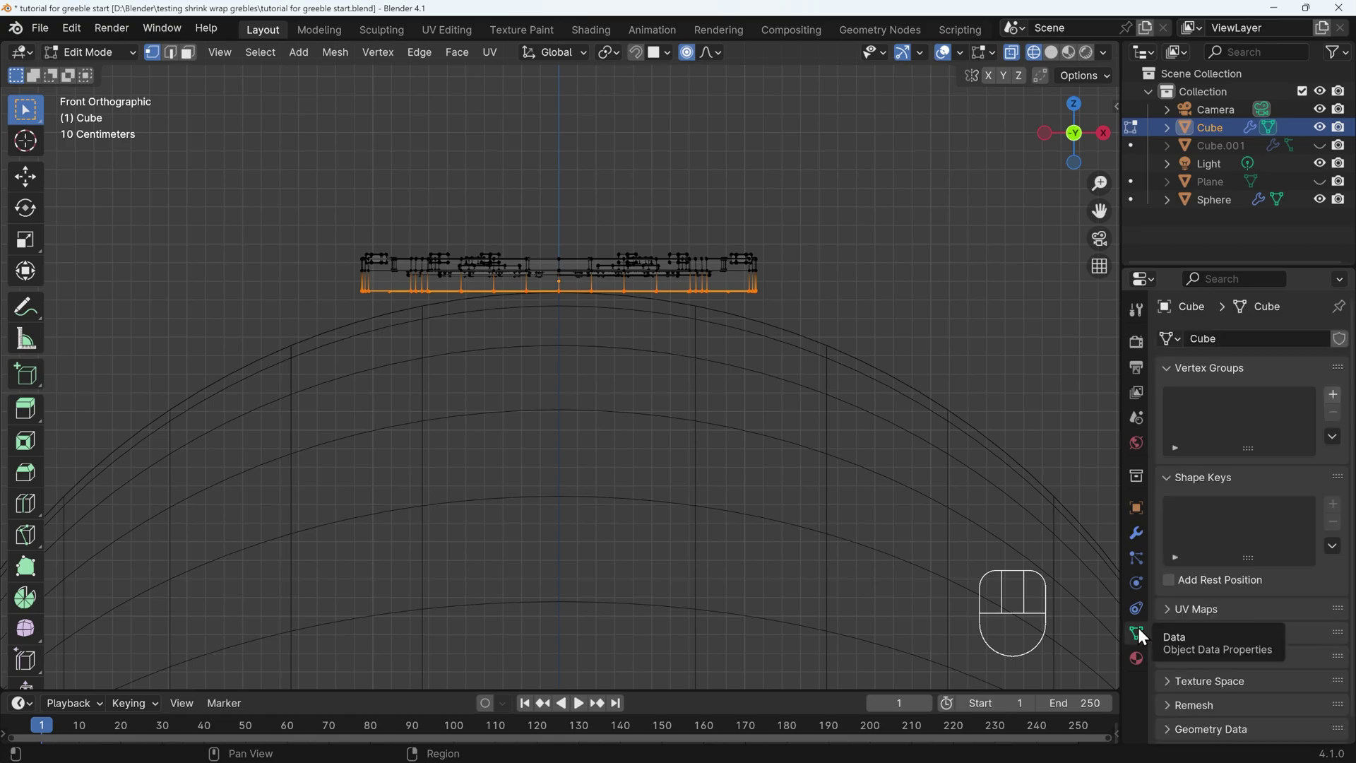
click(1333, 394)
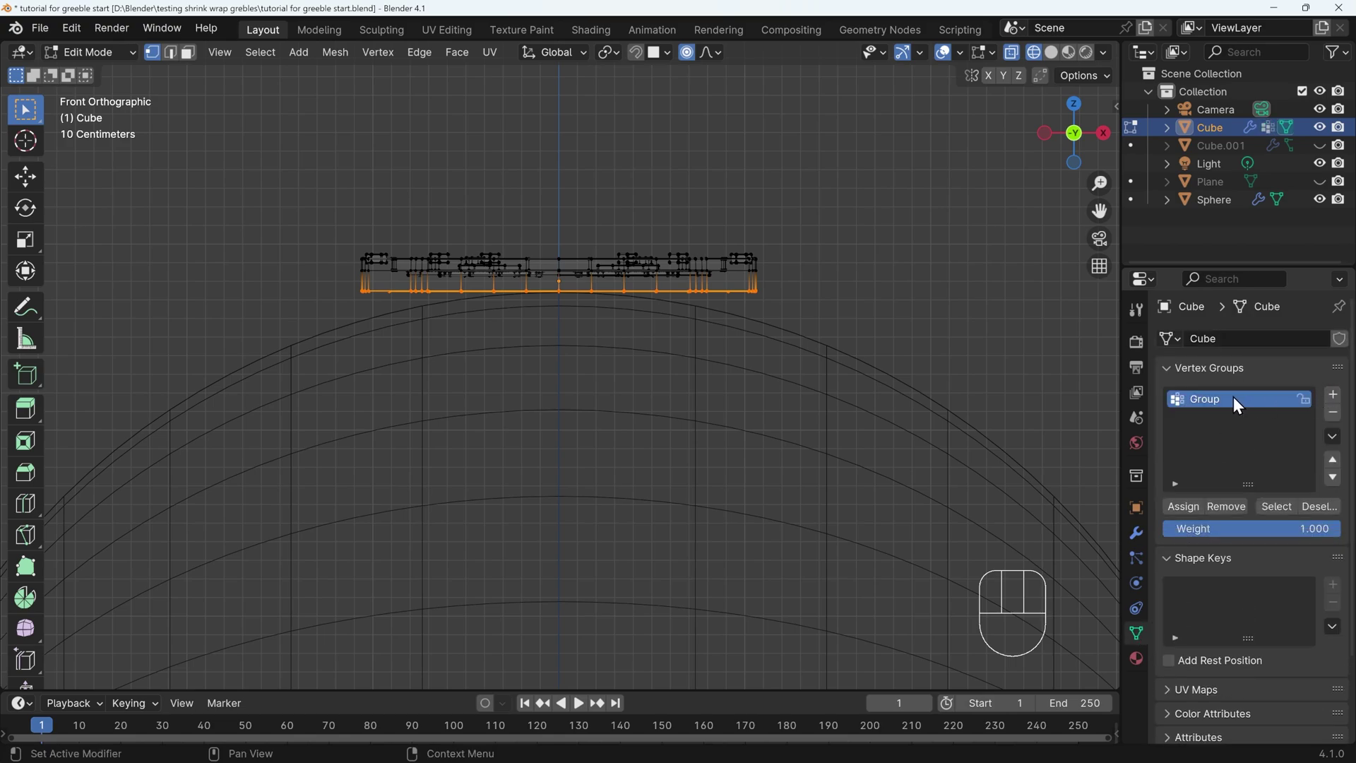
double_click(1233, 396)
text(sticky)
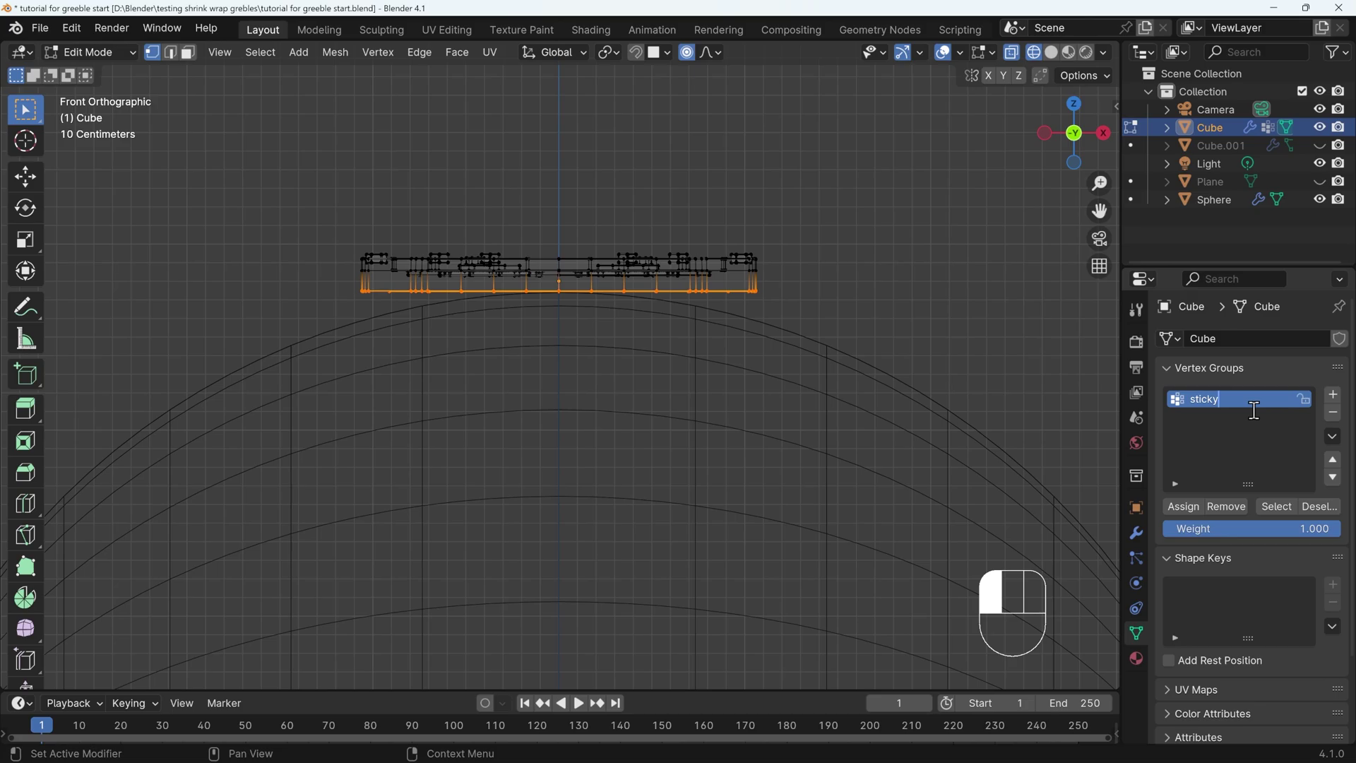
click(1255, 410)
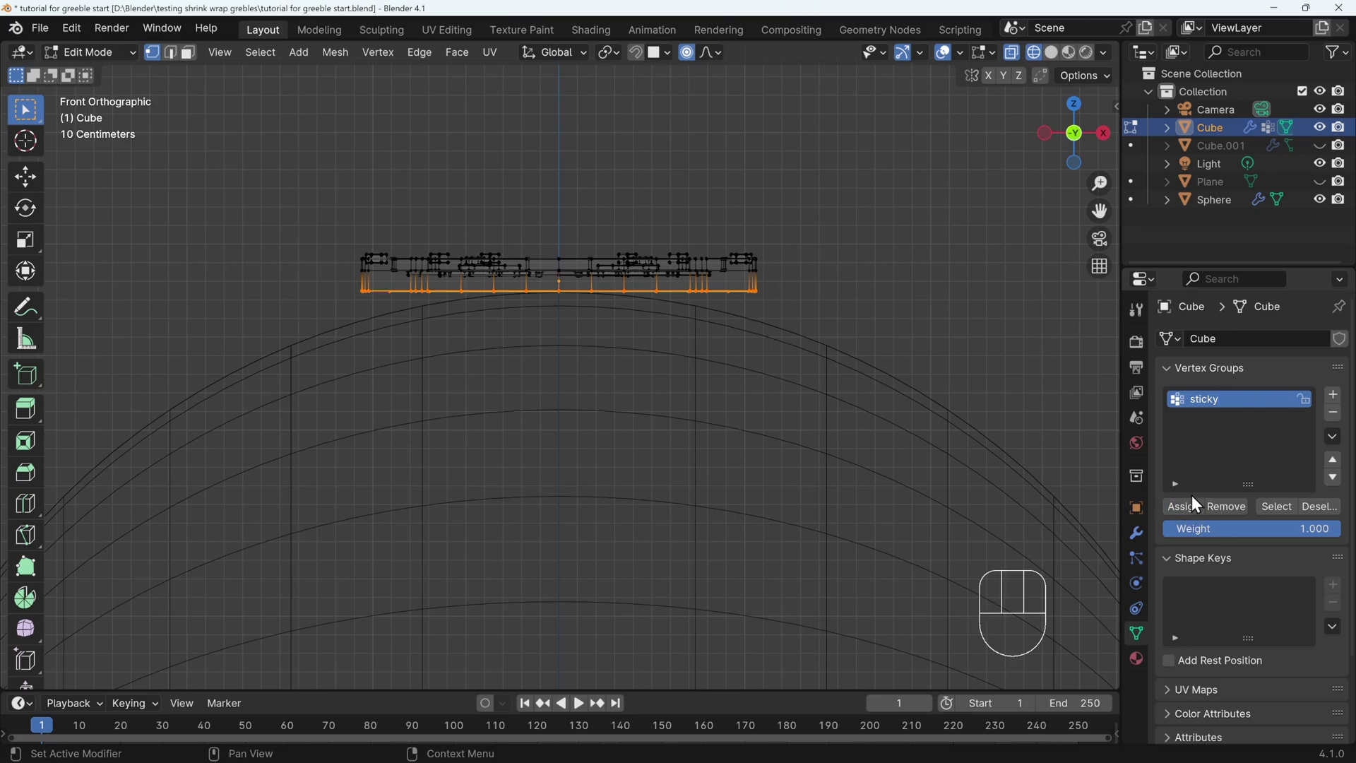
Limit the Shrinkwrap modifier to the sticky vertex group and turn its viewport display back on.
click(1136, 532)
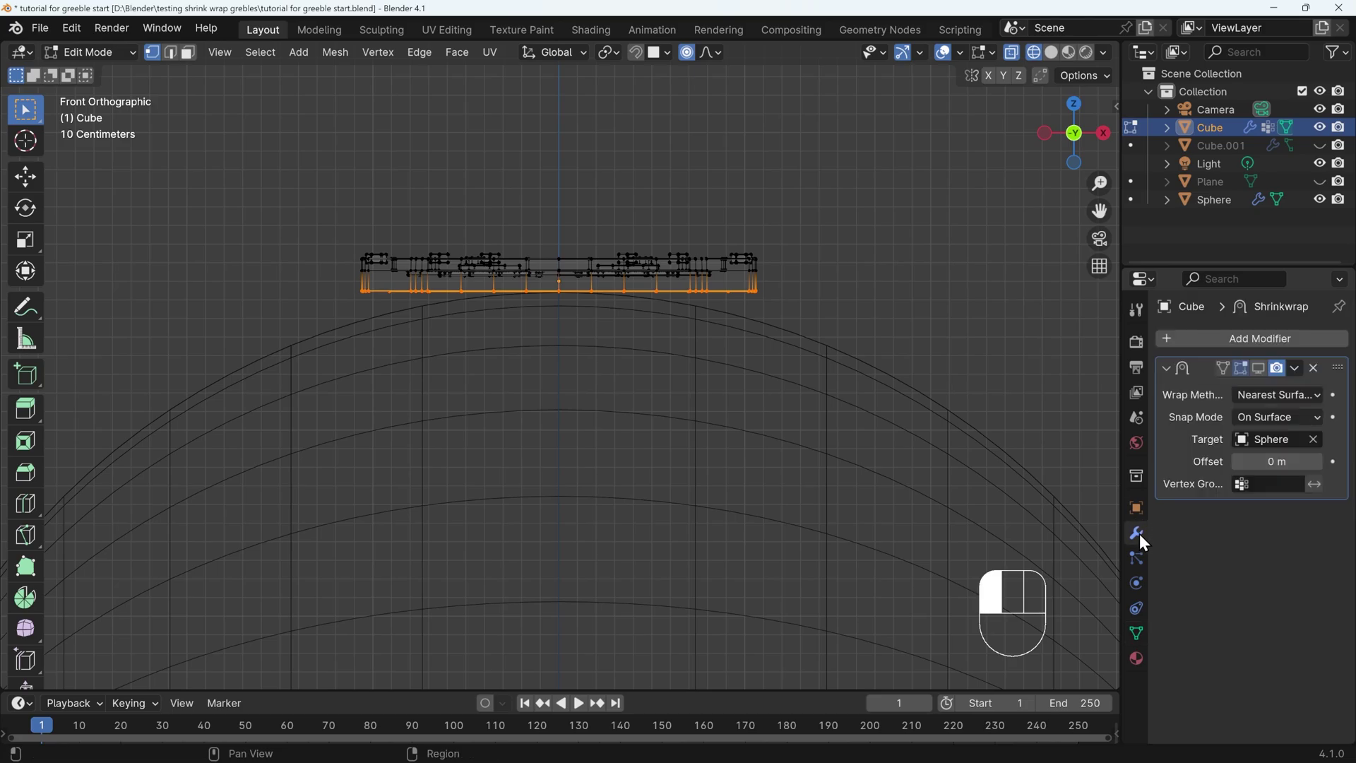
click(1260, 483)
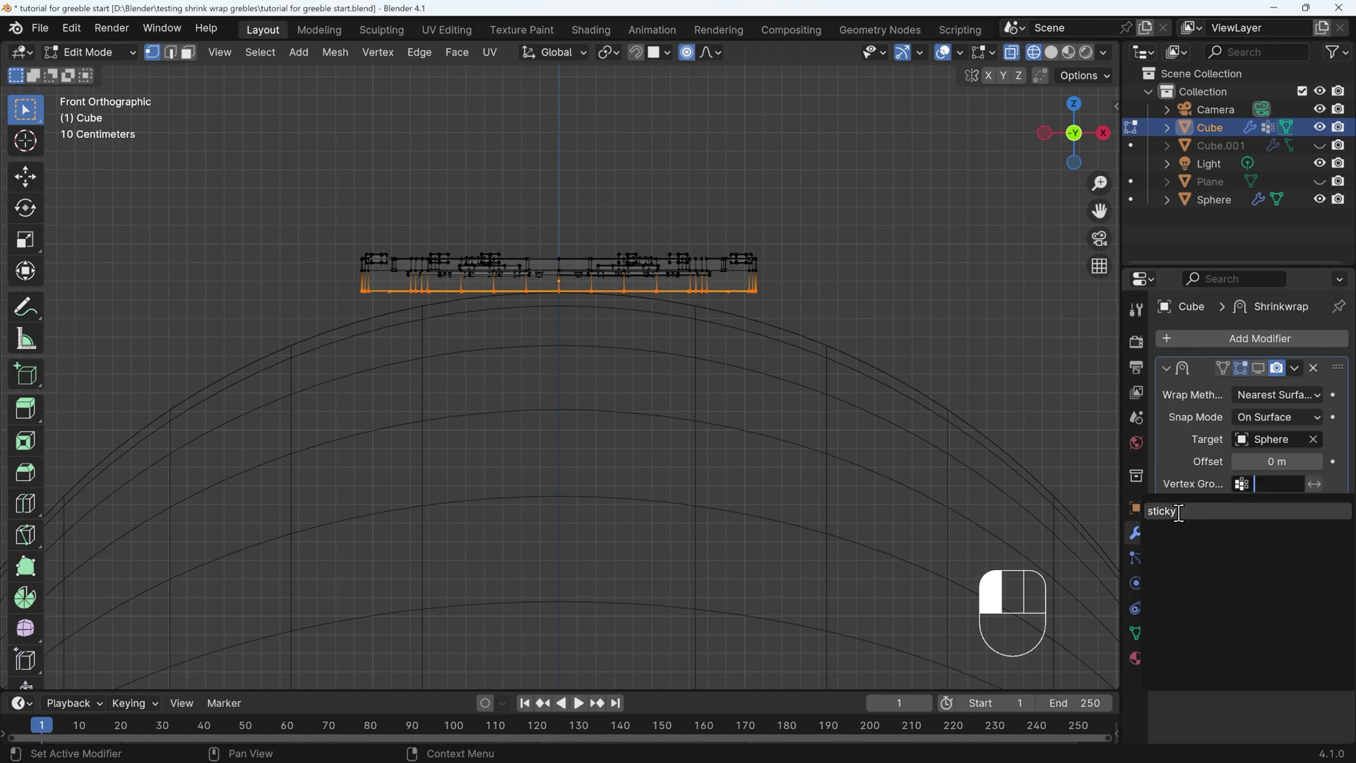
click(1180, 511)
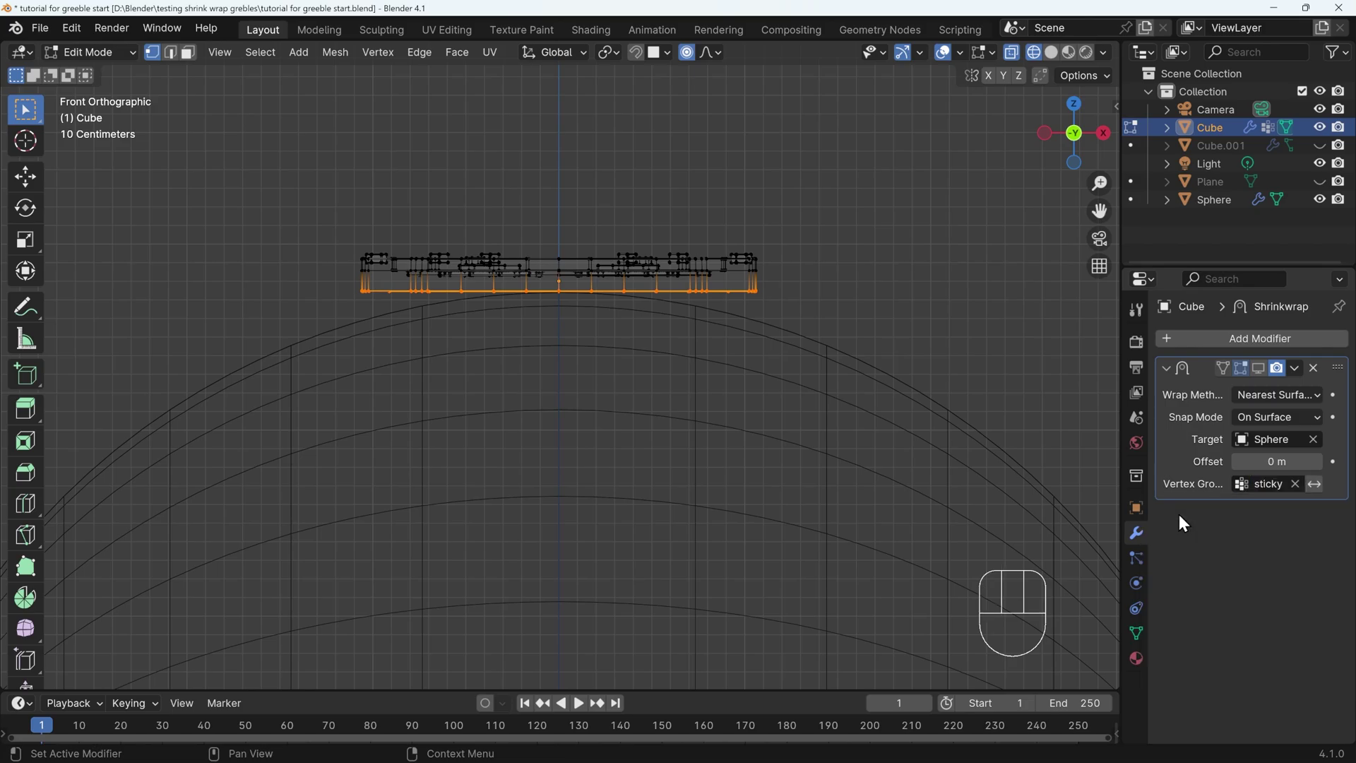
click(1260, 370)
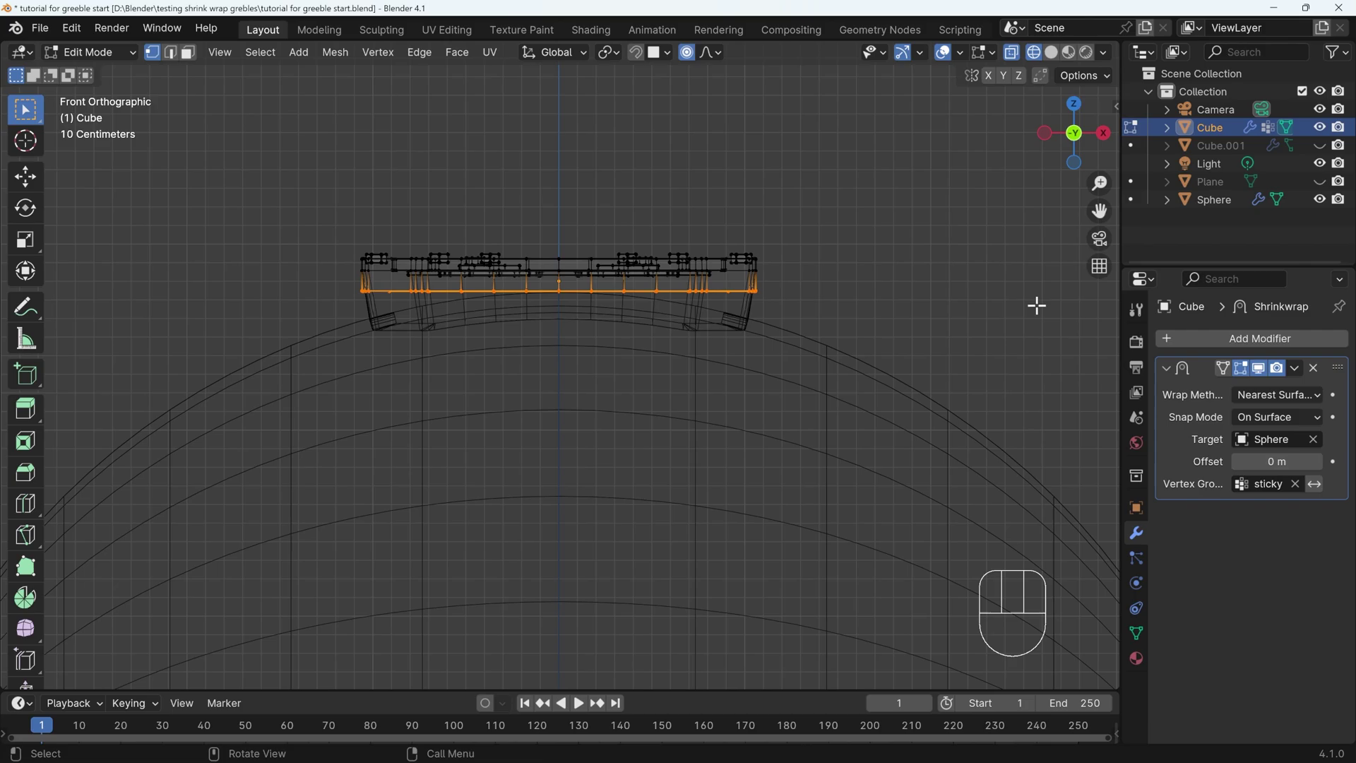
Return to solid shading and Object Mode, and remove the Shrinkwrap modifier from the panel.
click(1051, 52)
mouse_move(940, 233)
middle_down()
mouse_move(871, 319)
mouse_move(754, 403)
mouse_move(854, 404)
mouse_move(918, 430)
mouse_move(803, 454)
mouse_move(714, 430)
mouse_move(715, 408)
middle_up()
key(Tab)
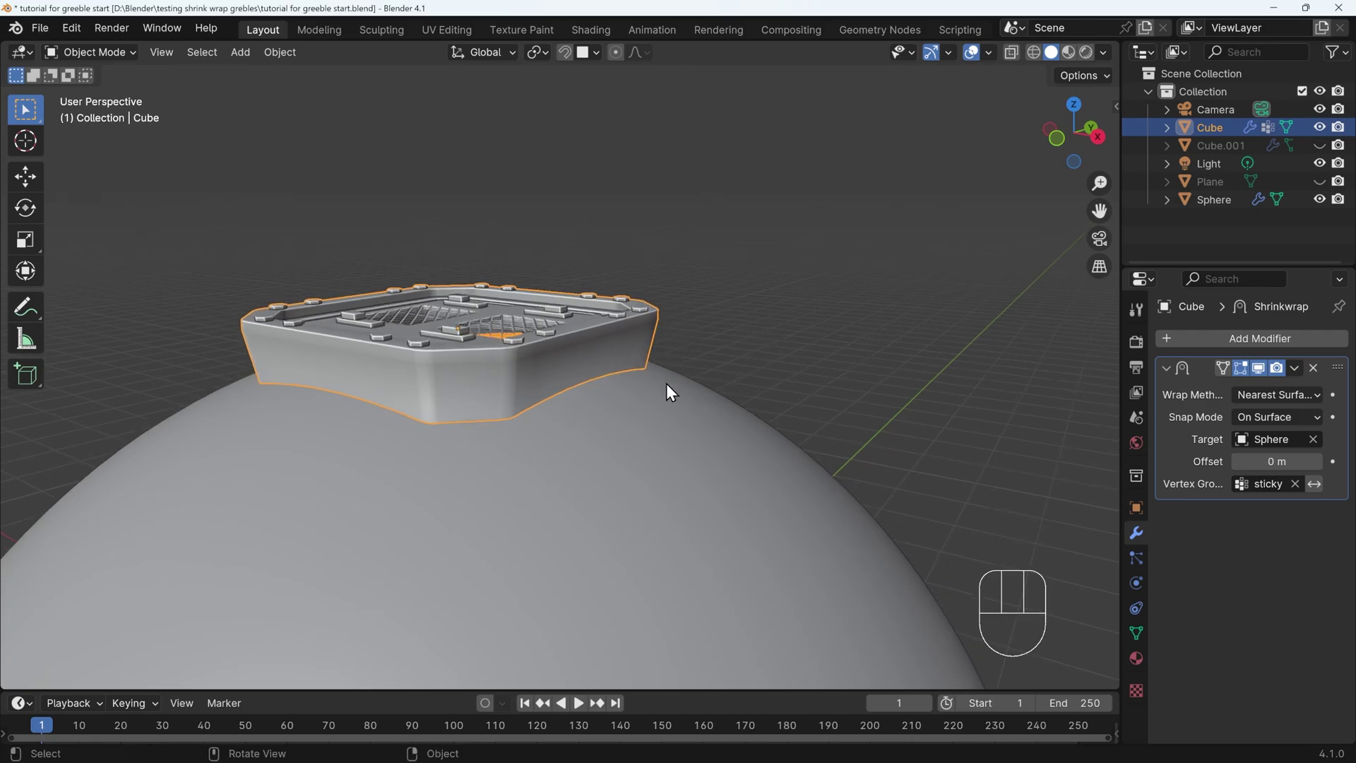
click(1313, 368)
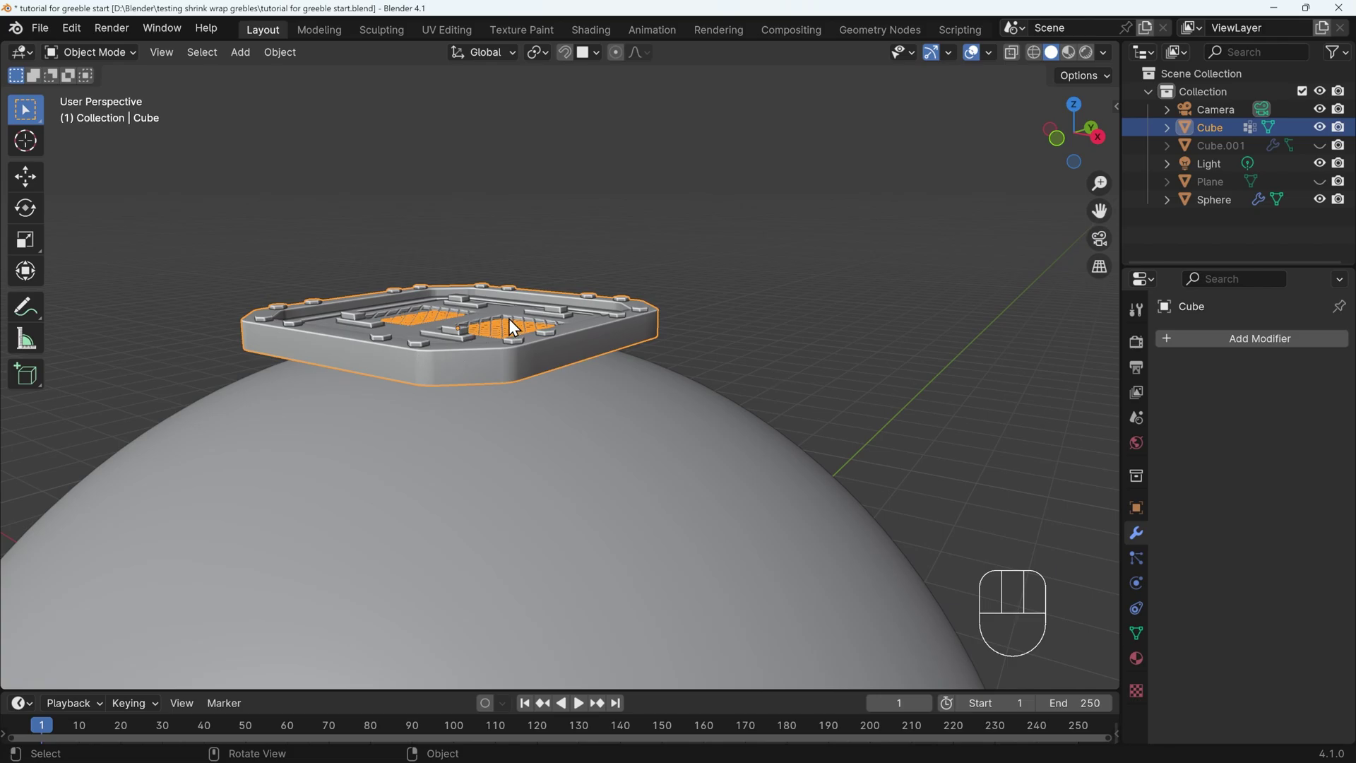
Snap the 3D cursor to the selected panel and add a lattice there.
key(shift+s)
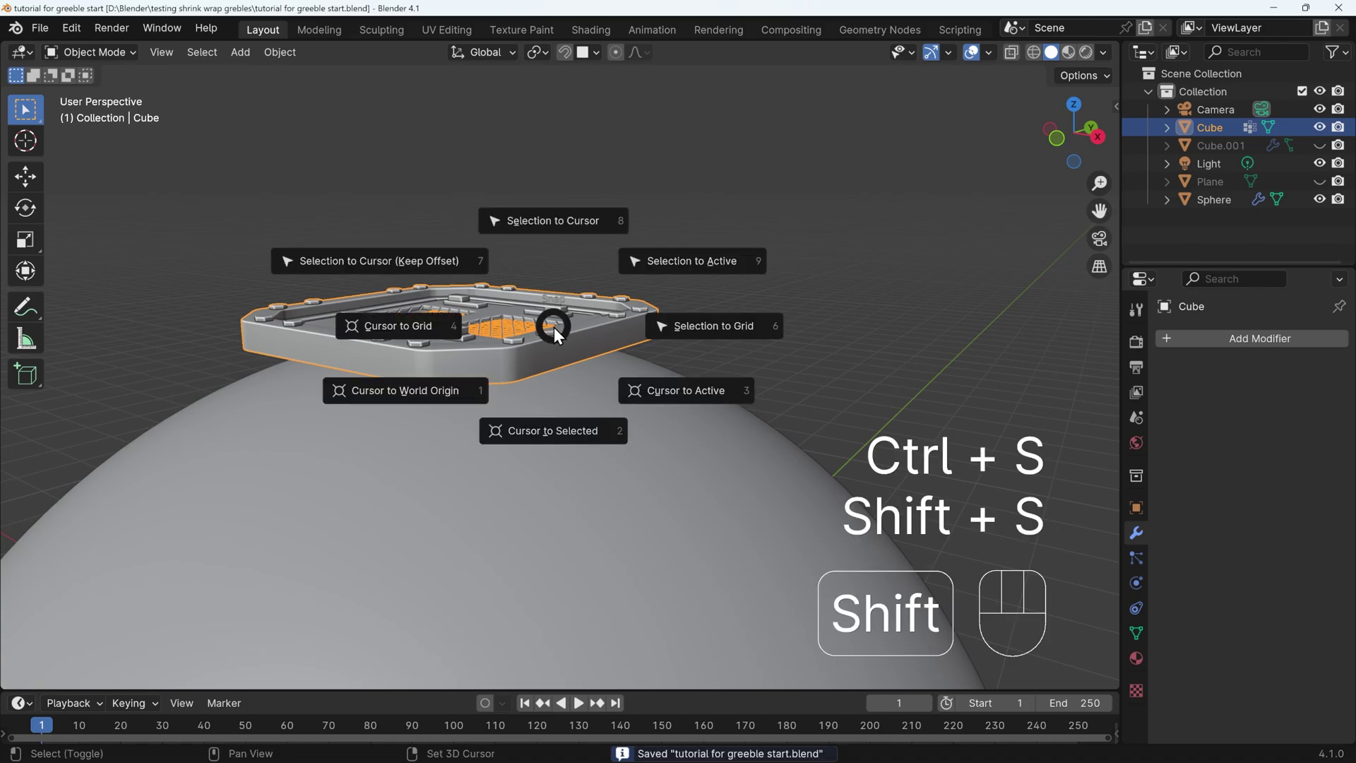
click(566, 427)
middle_drag(513, 366, 522, 402)
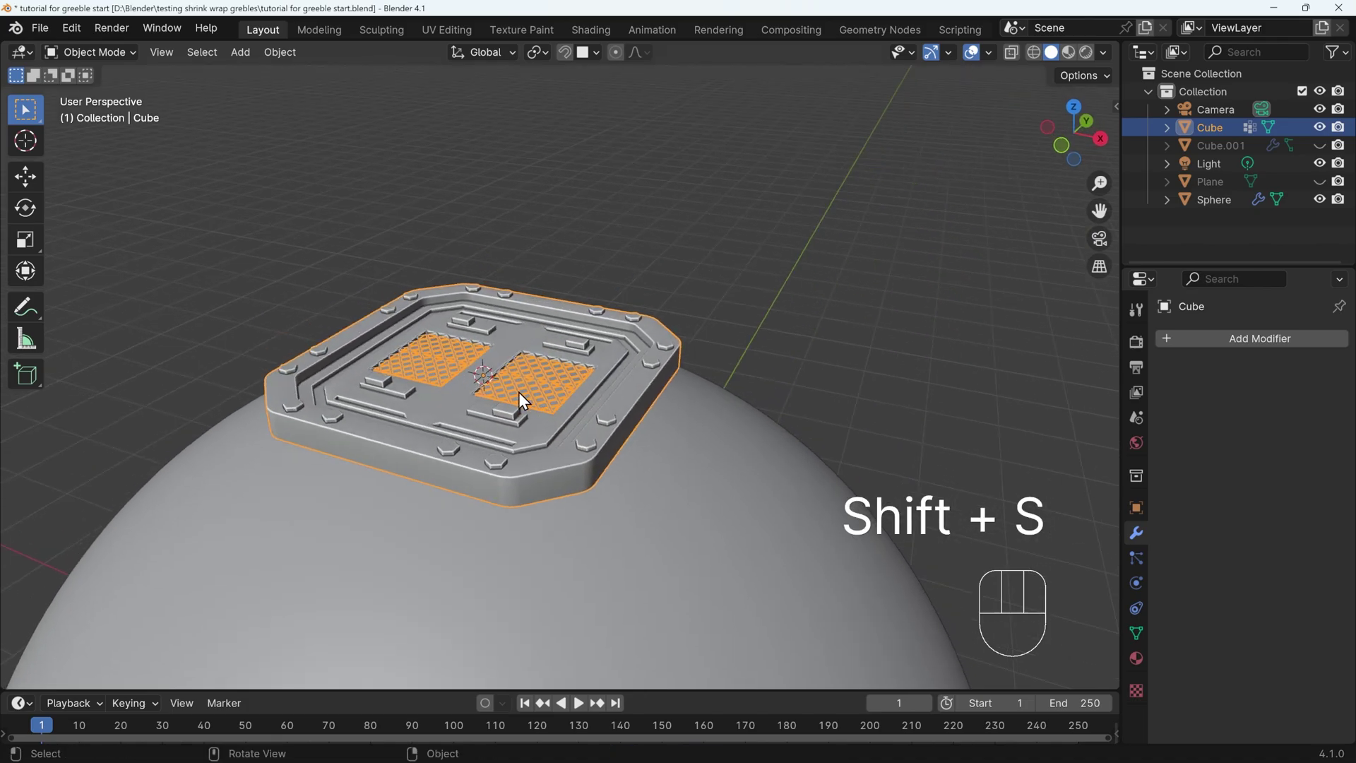
key(shift+a)
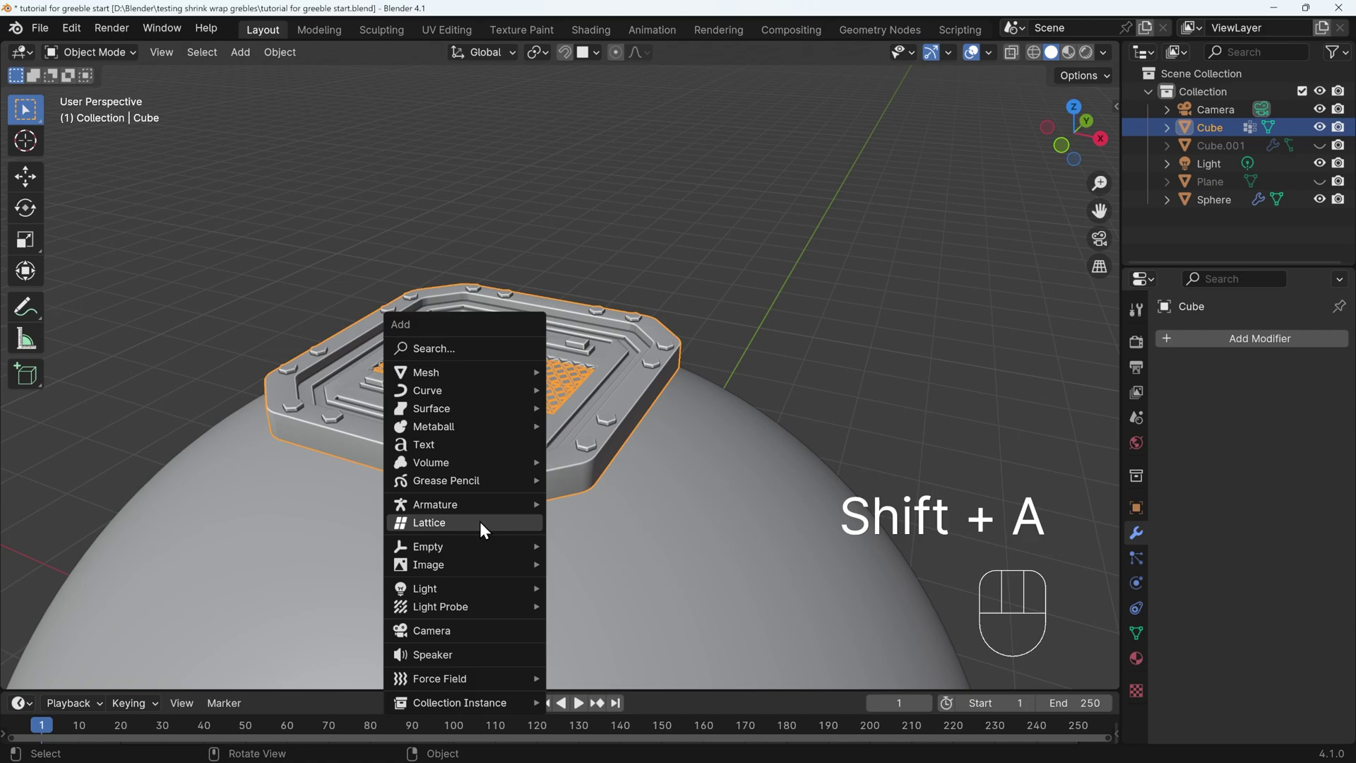
click(463, 530)
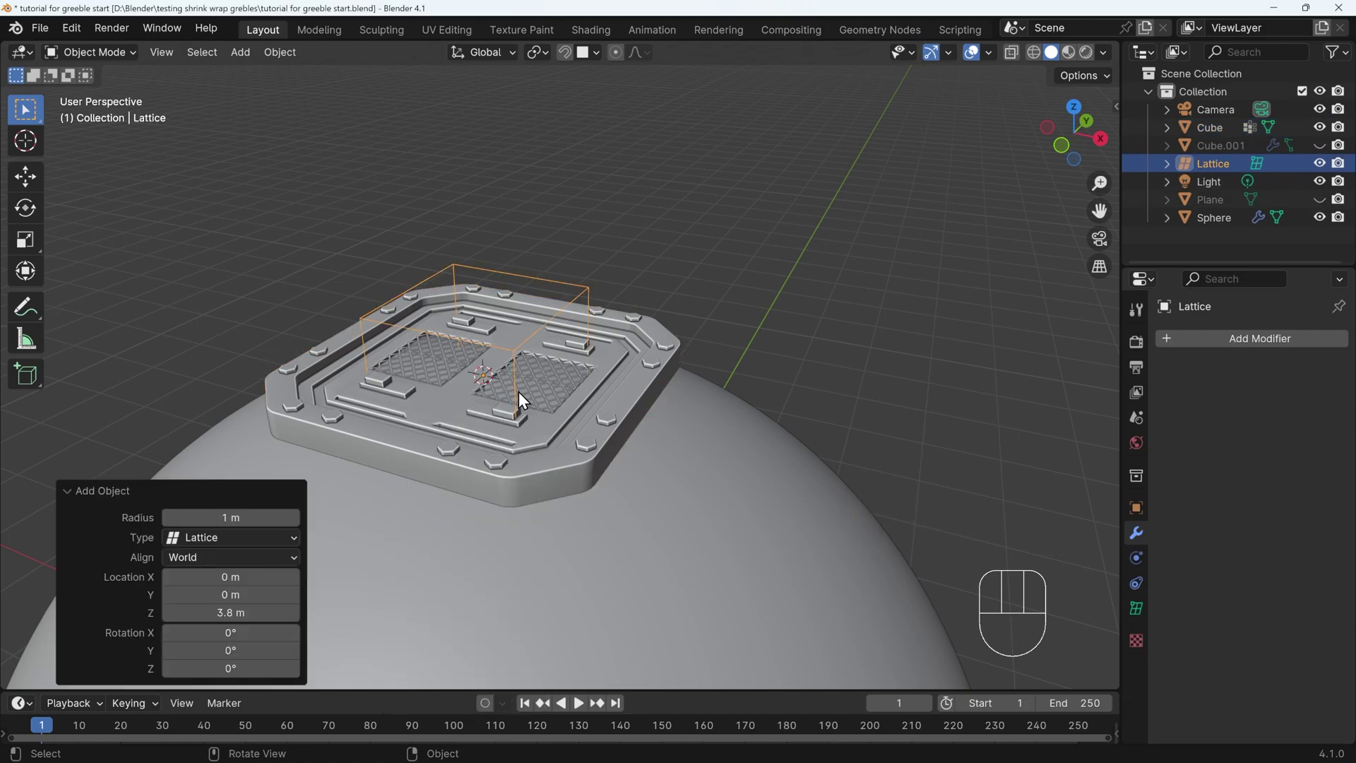
From the top view, scale the lattice uniformly by about 2.17 so it encloses the panel's outline.
key(KP_7)
shift+middle_drag(662, 457, 660, 337)
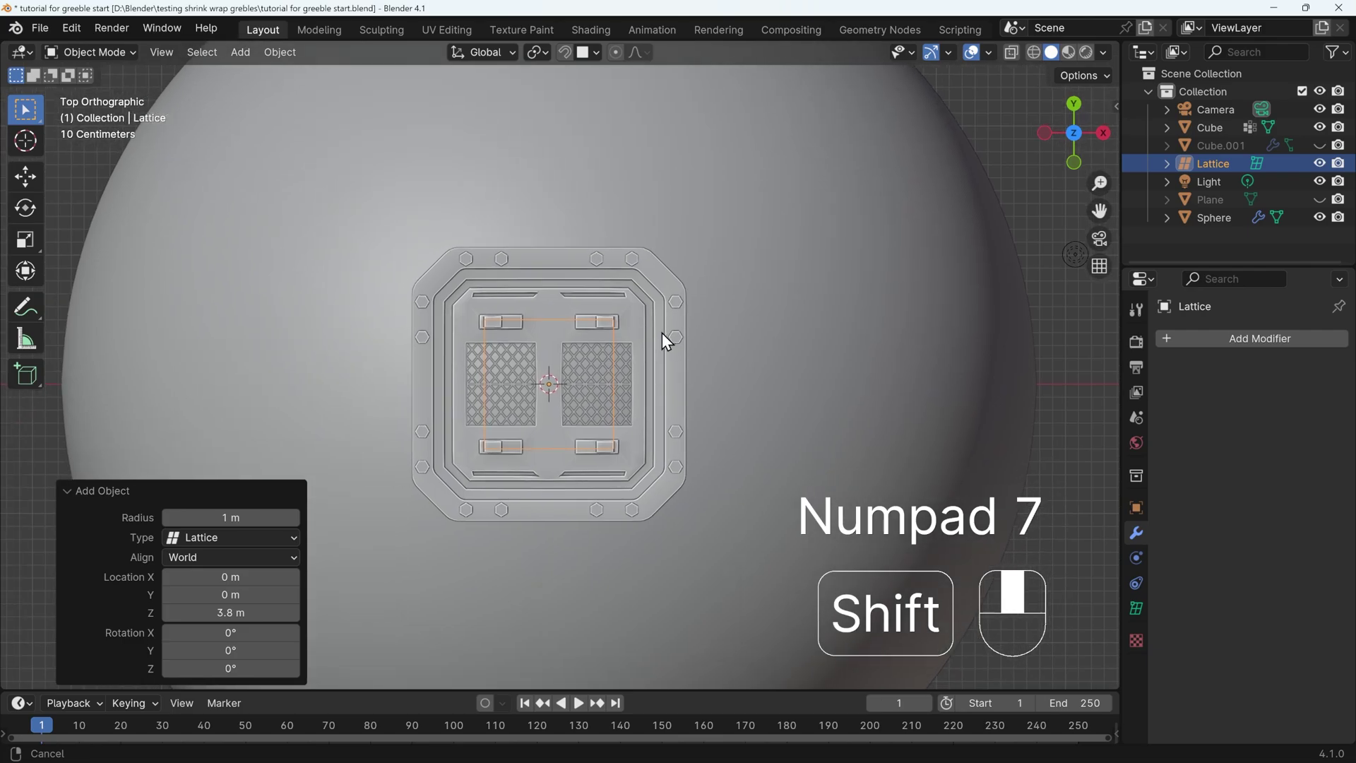
key(s)
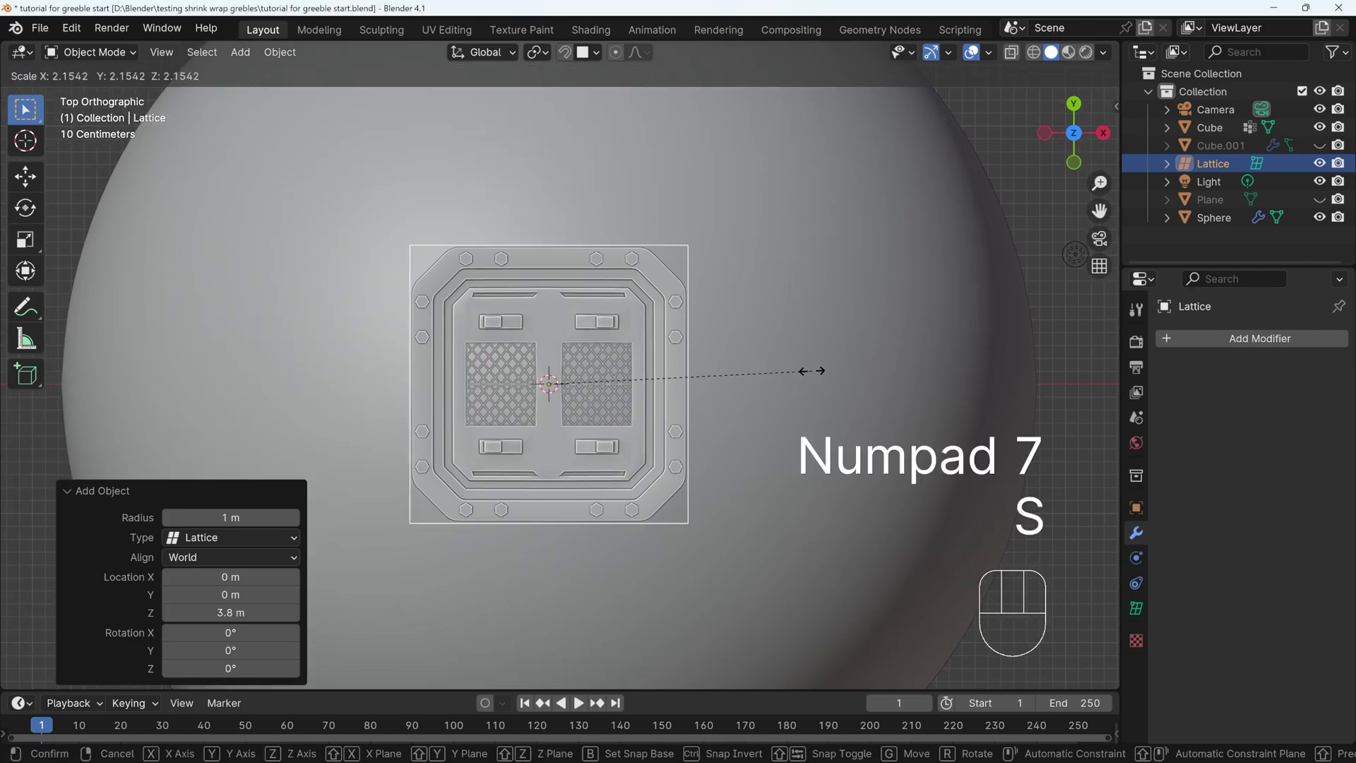
click(813, 370)
Flatten the lattice to a single layer by setting its W resolution to 1.
middle_drag(710, 540, 651, 414)
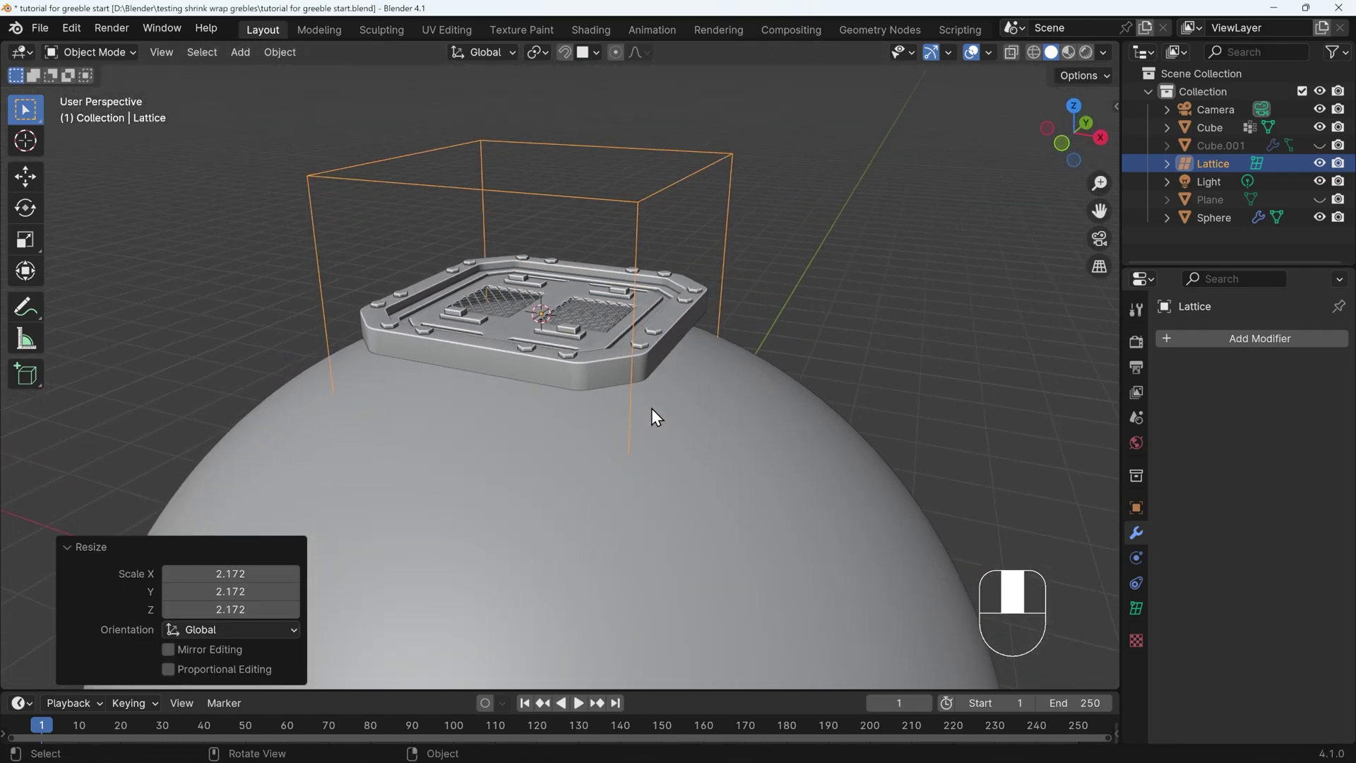
click(1136, 608)
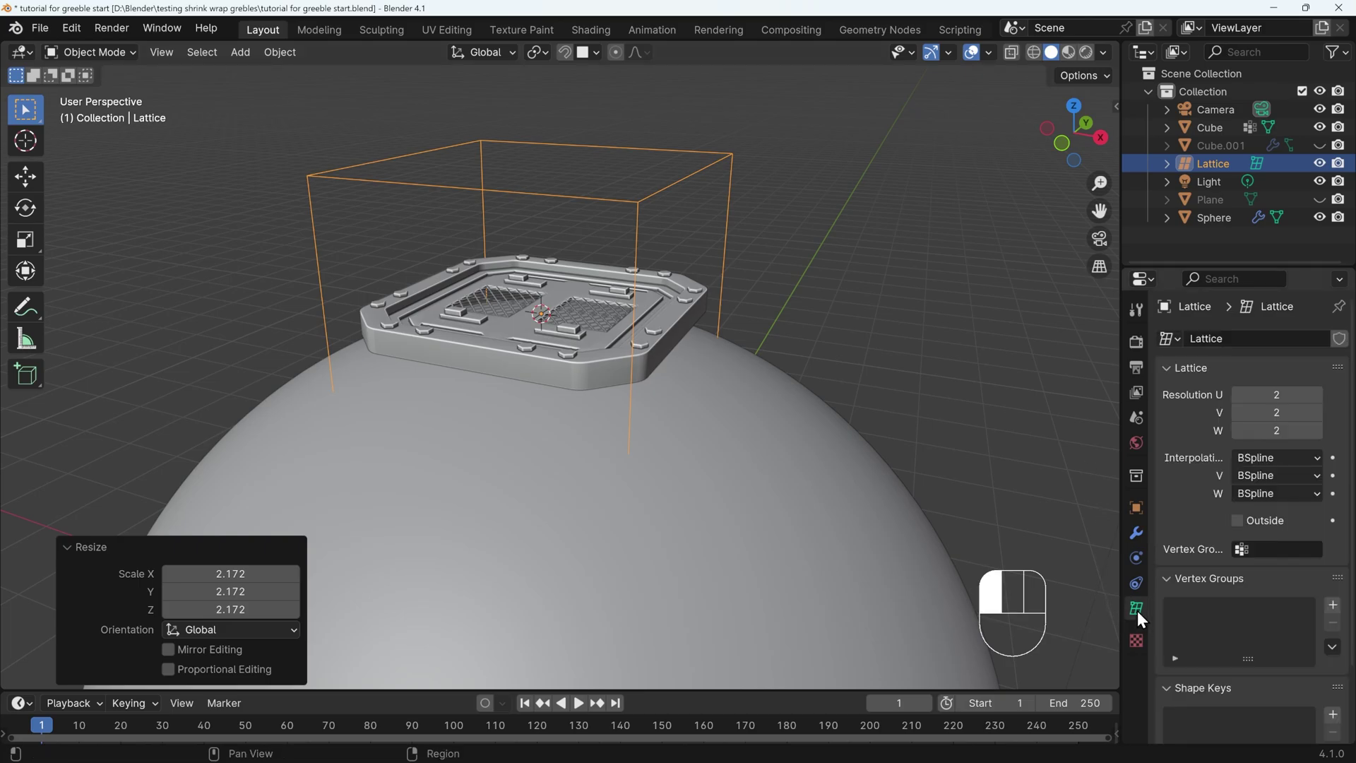
click(1237, 432)
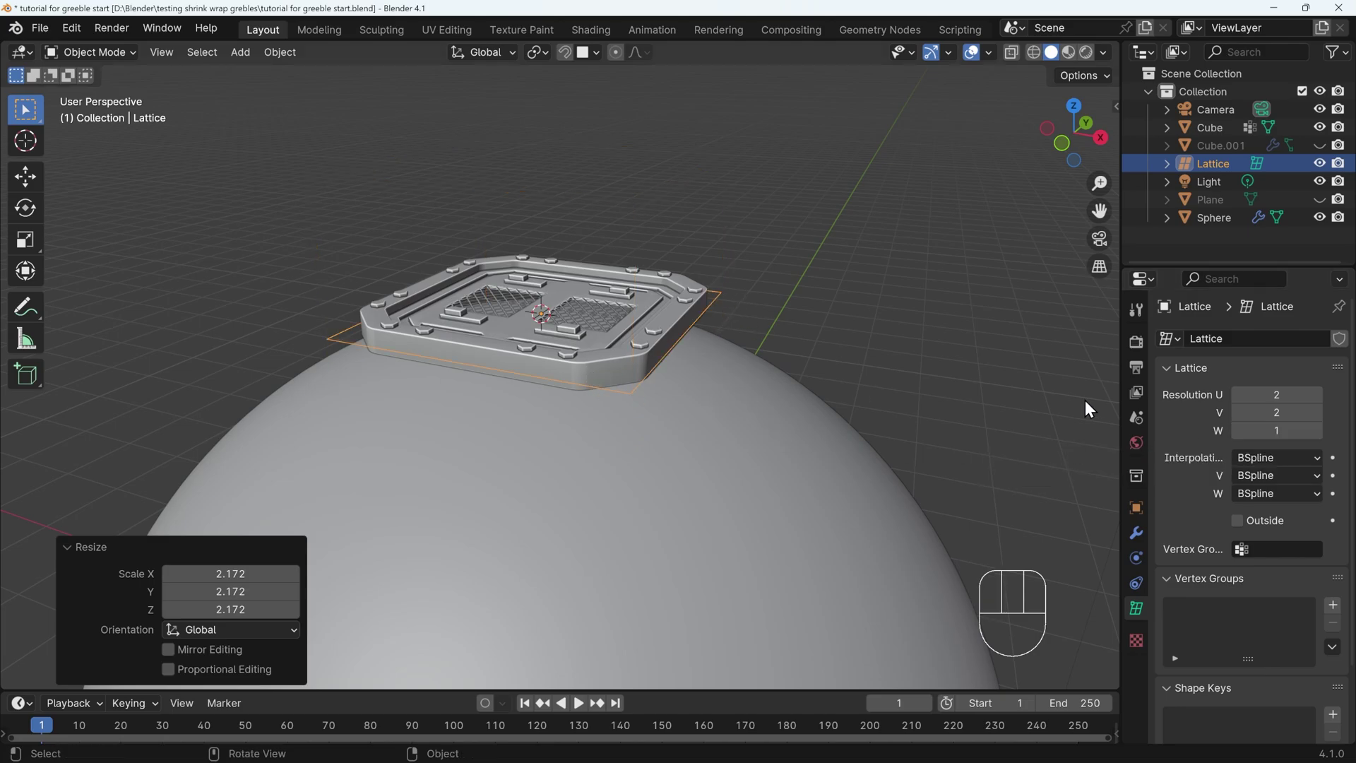
middle_drag(774, 362, 697, 362)
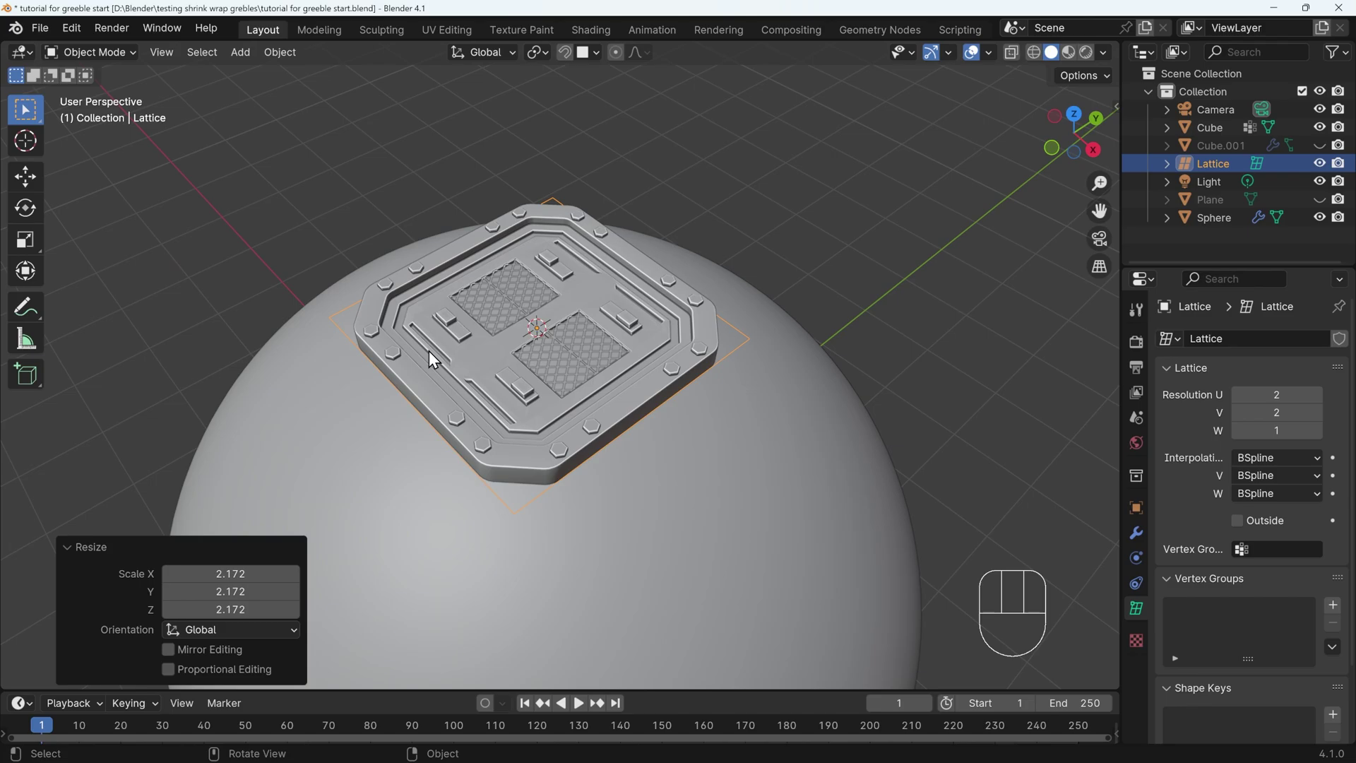
Set the lattice's U and V resolution to 6 each and view it from the front.
click(1318, 414)
click(1317, 414)
click(1317, 414)
click(1317, 414)
click(1318, 394)
click(1317, 395)
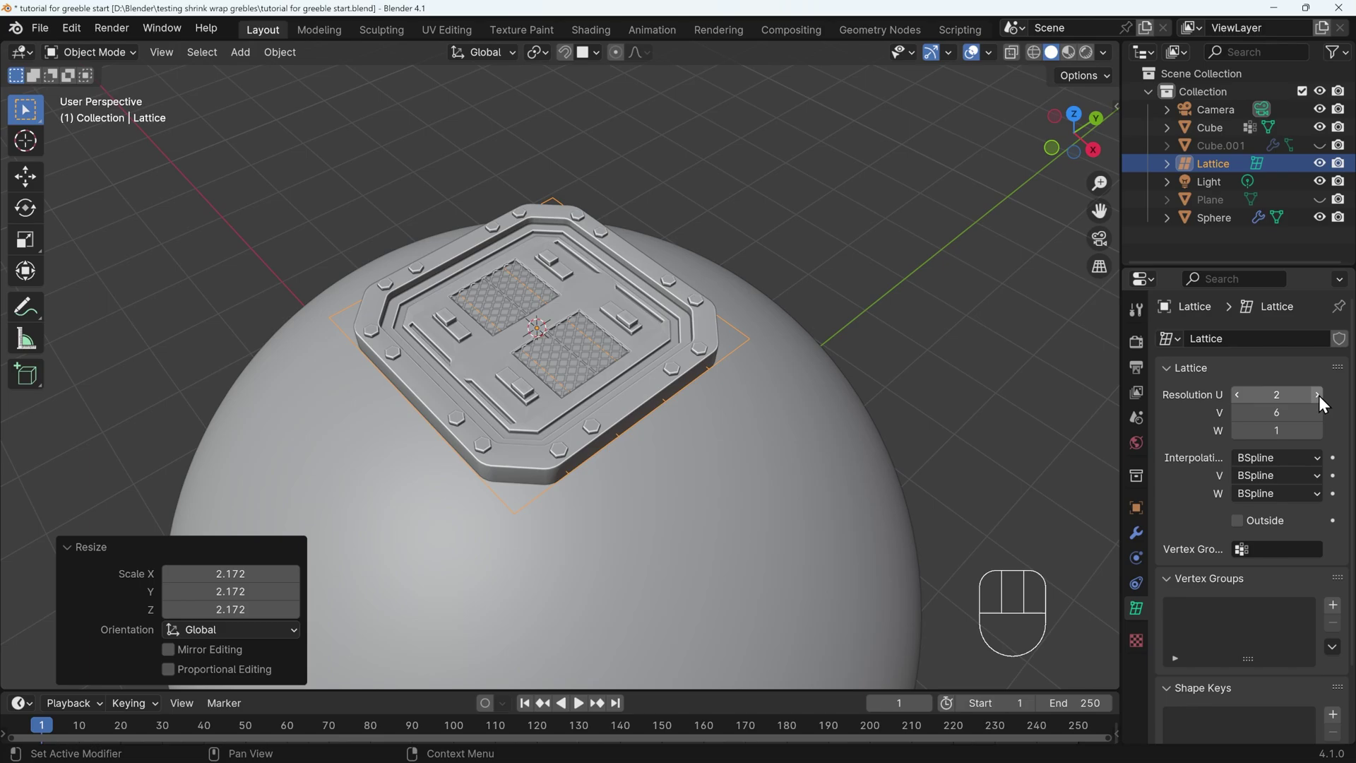
click(1317, 394)
click(1318, 394)
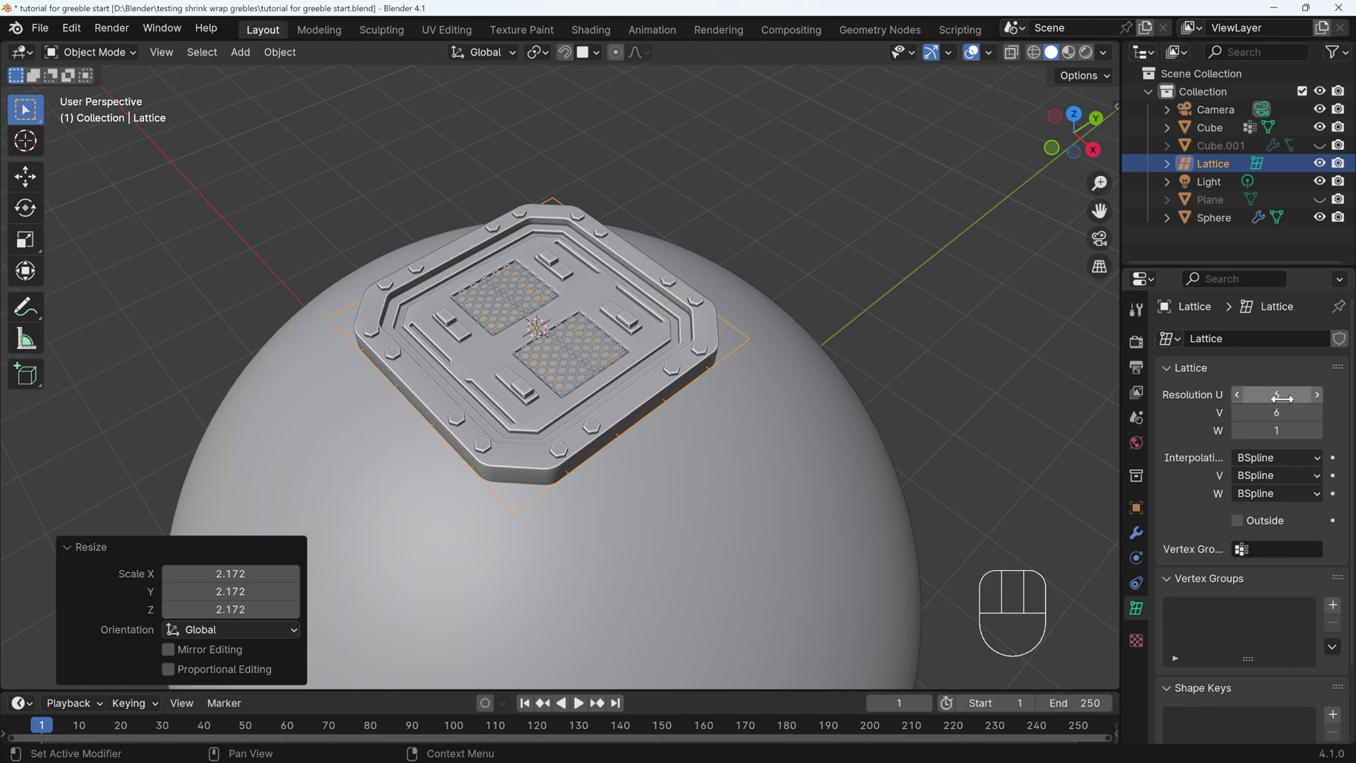
key(KP_1)
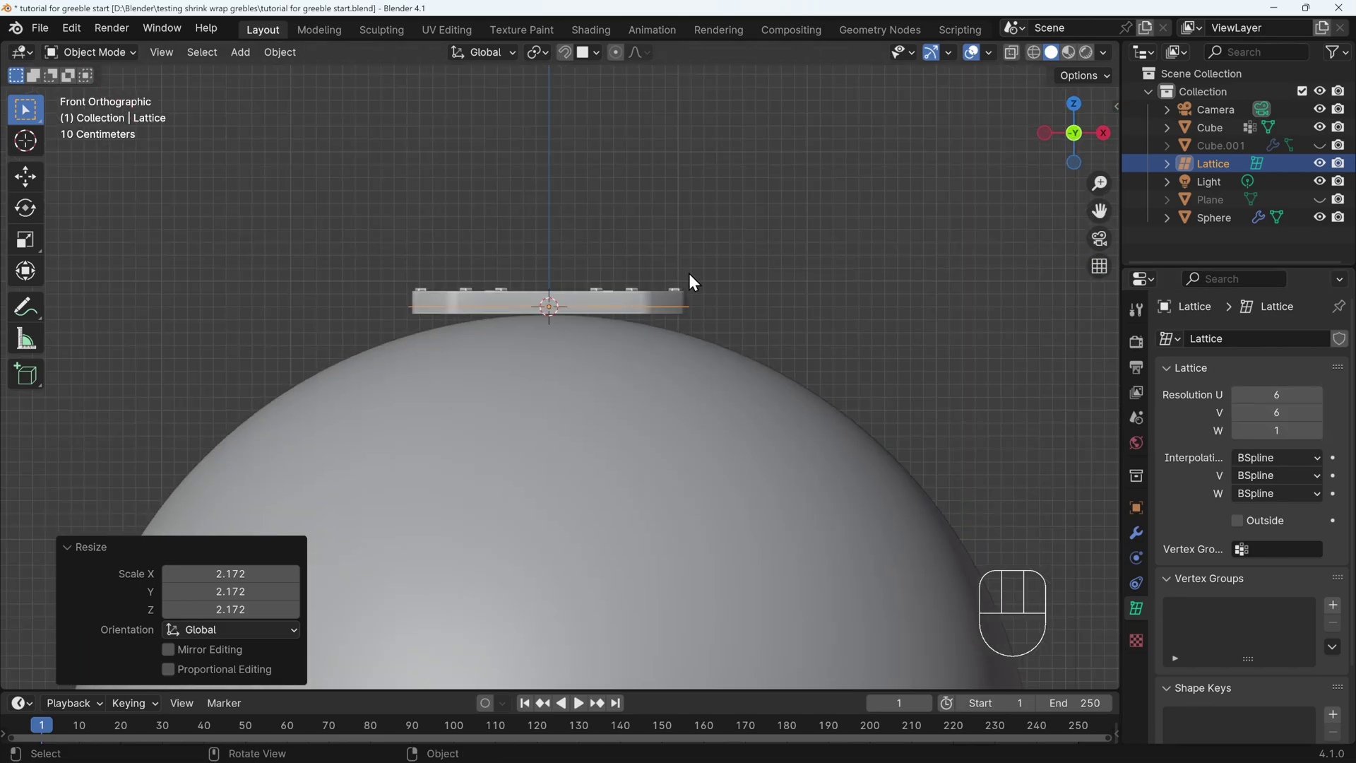
Move the lattice down along Z by about 0.044 m so it lies at the panel's underside.
key(g)
key(z)
click(689, 279)
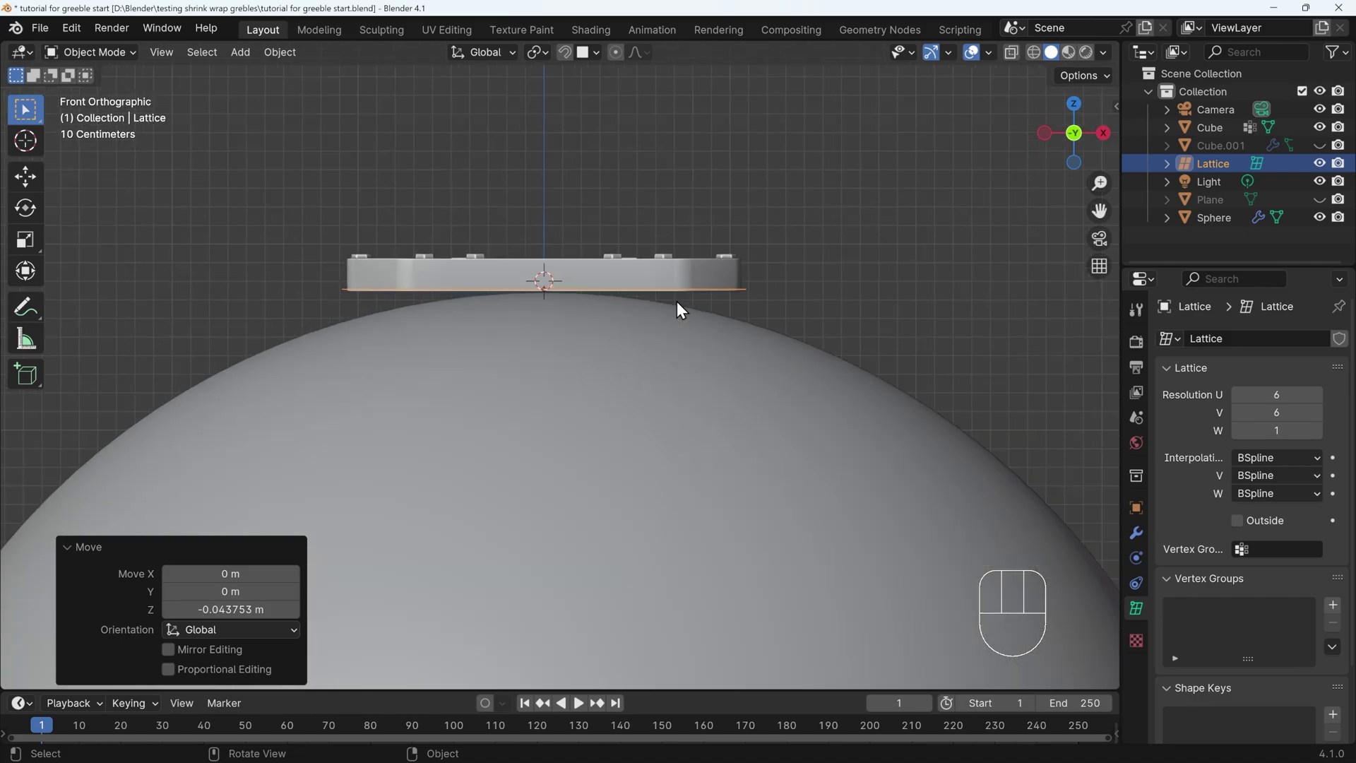
scroll(677, 301, up, 4)
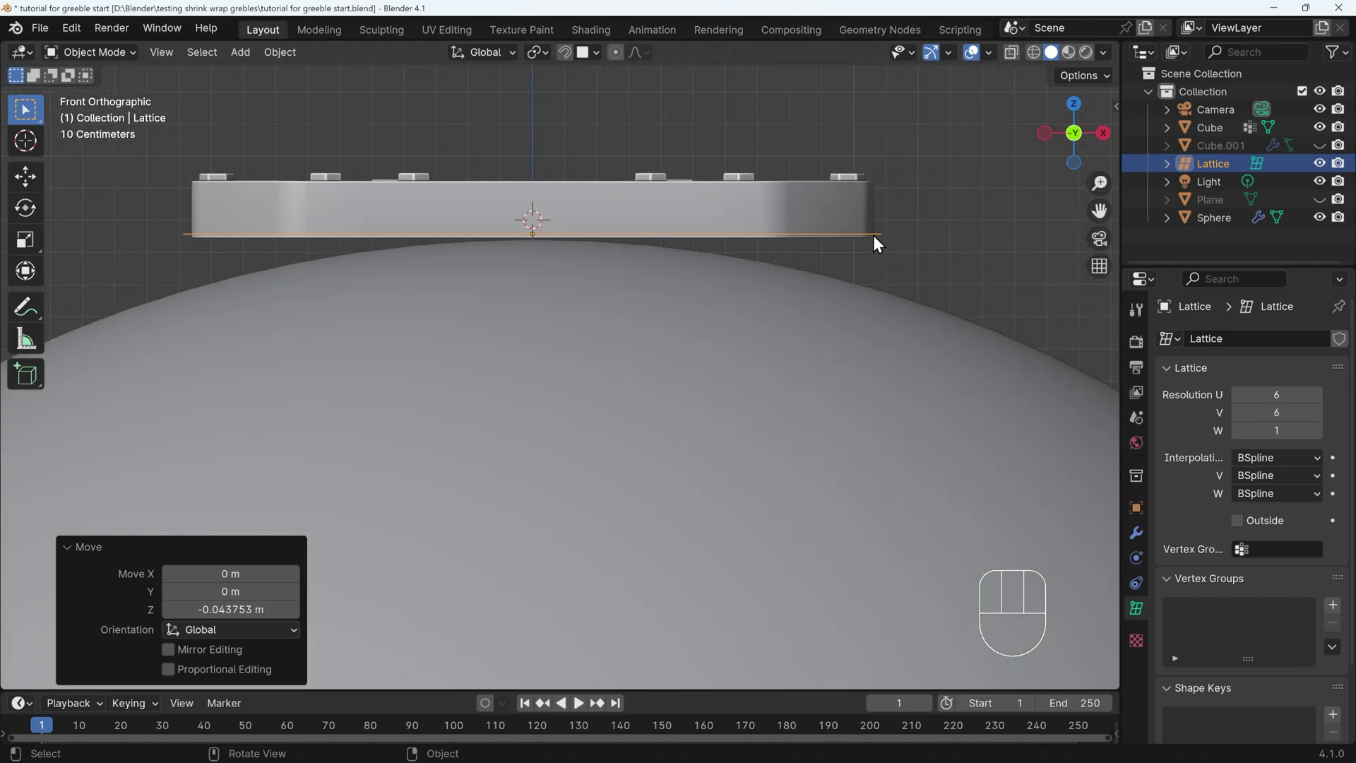
middle_drag(886, 243, 628, 323)
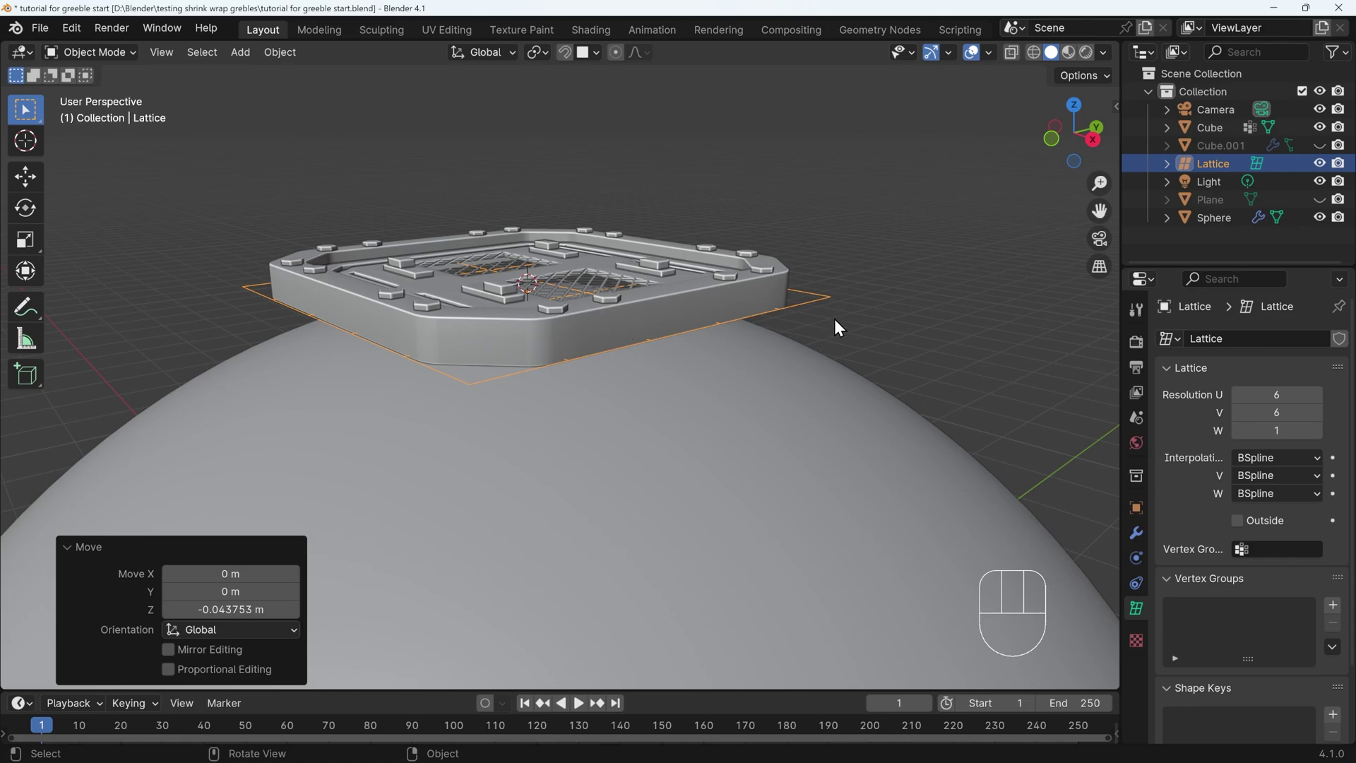
Parent the greeble panel to the lattice with Lattice Deform, and leave only the lattice selected.
click(766, 282)
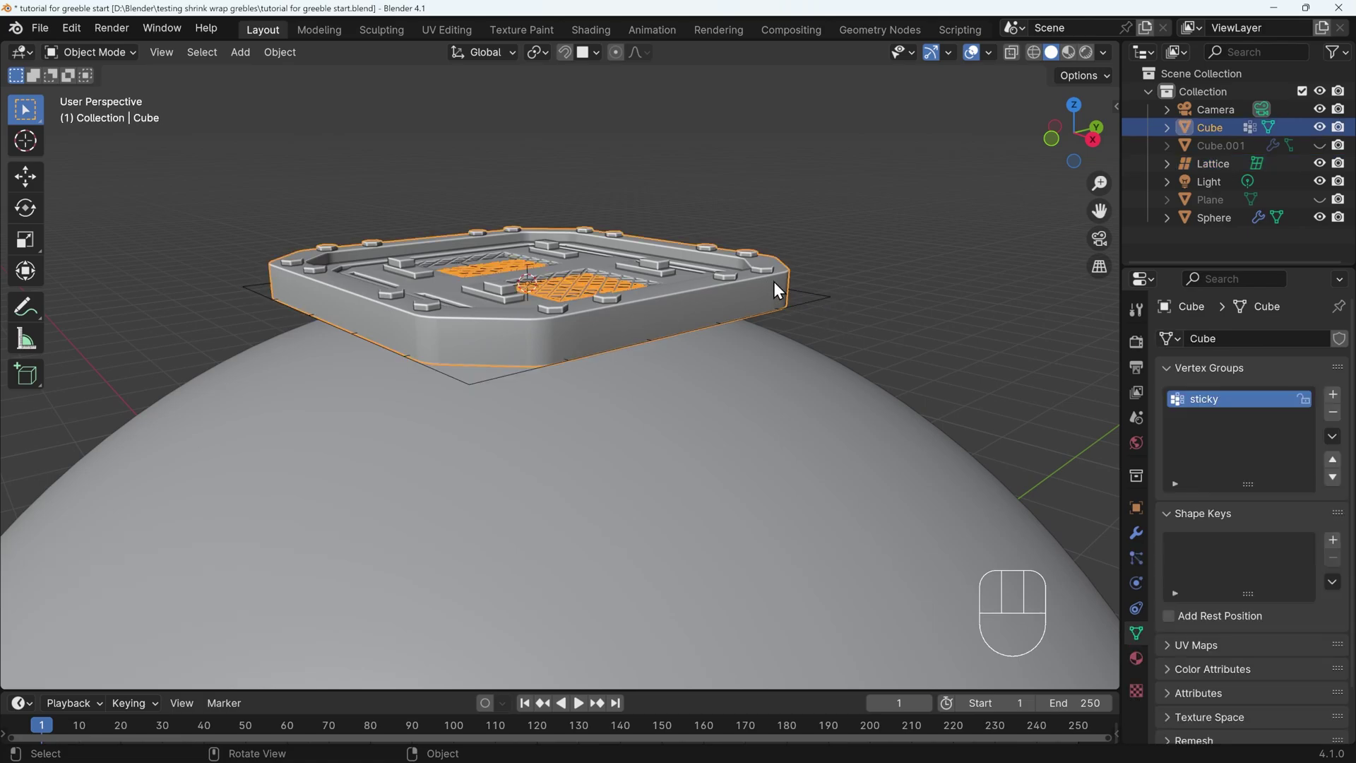
shift+click(825, 300)
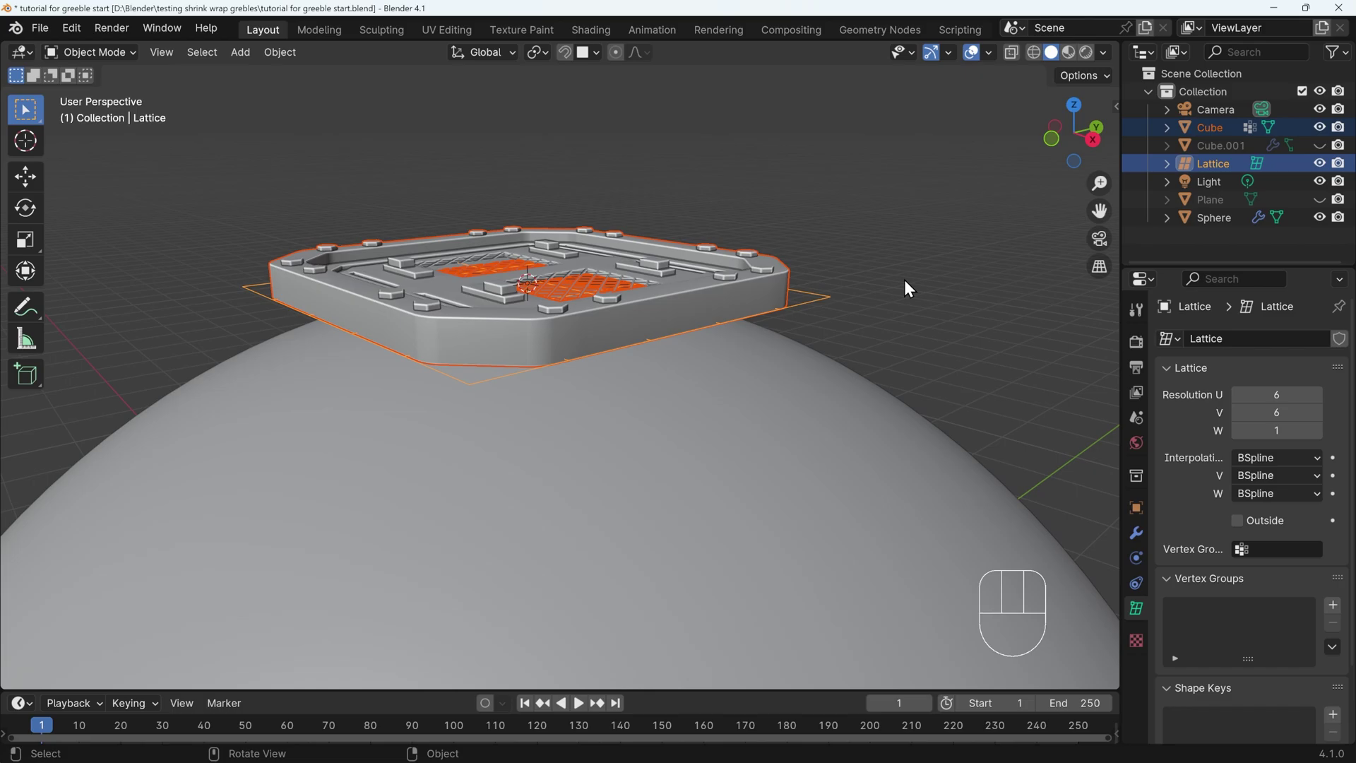
key(ctrl+p)
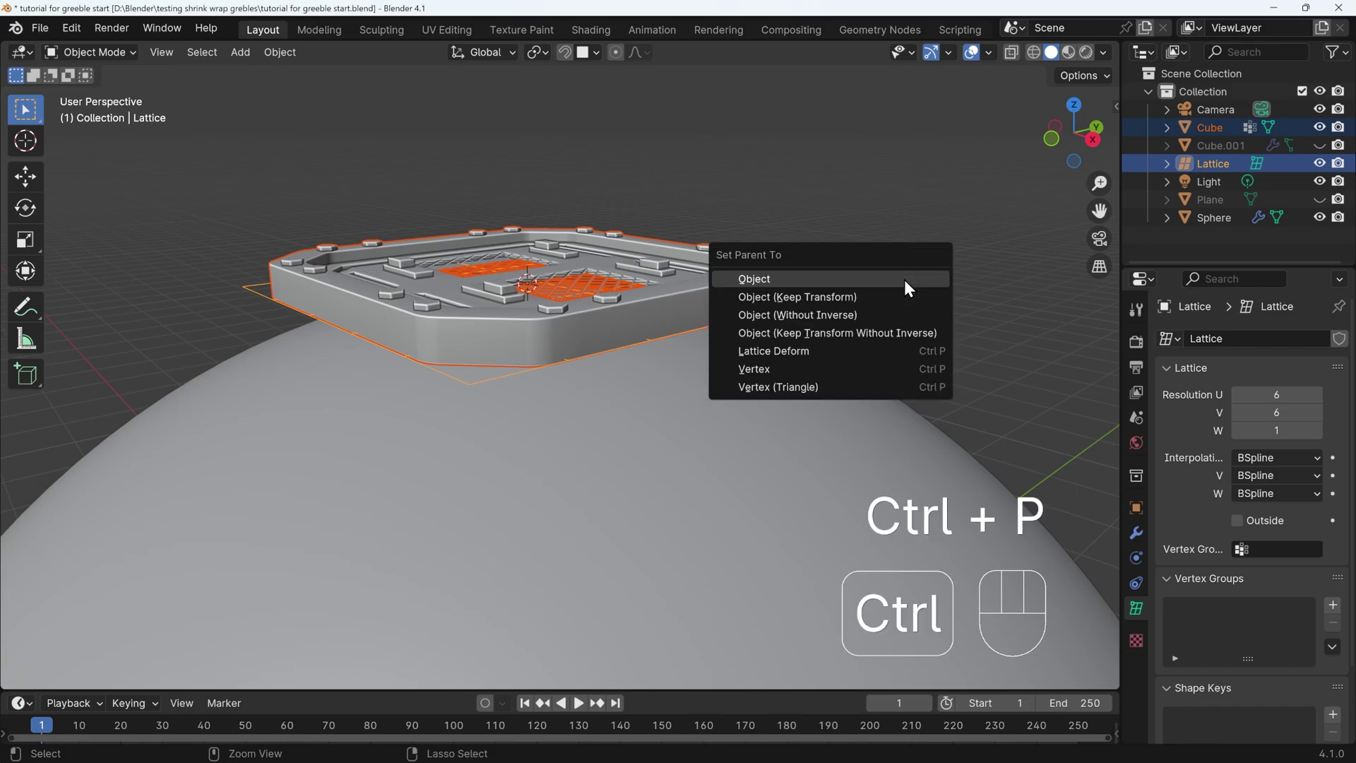
click(283, 53)
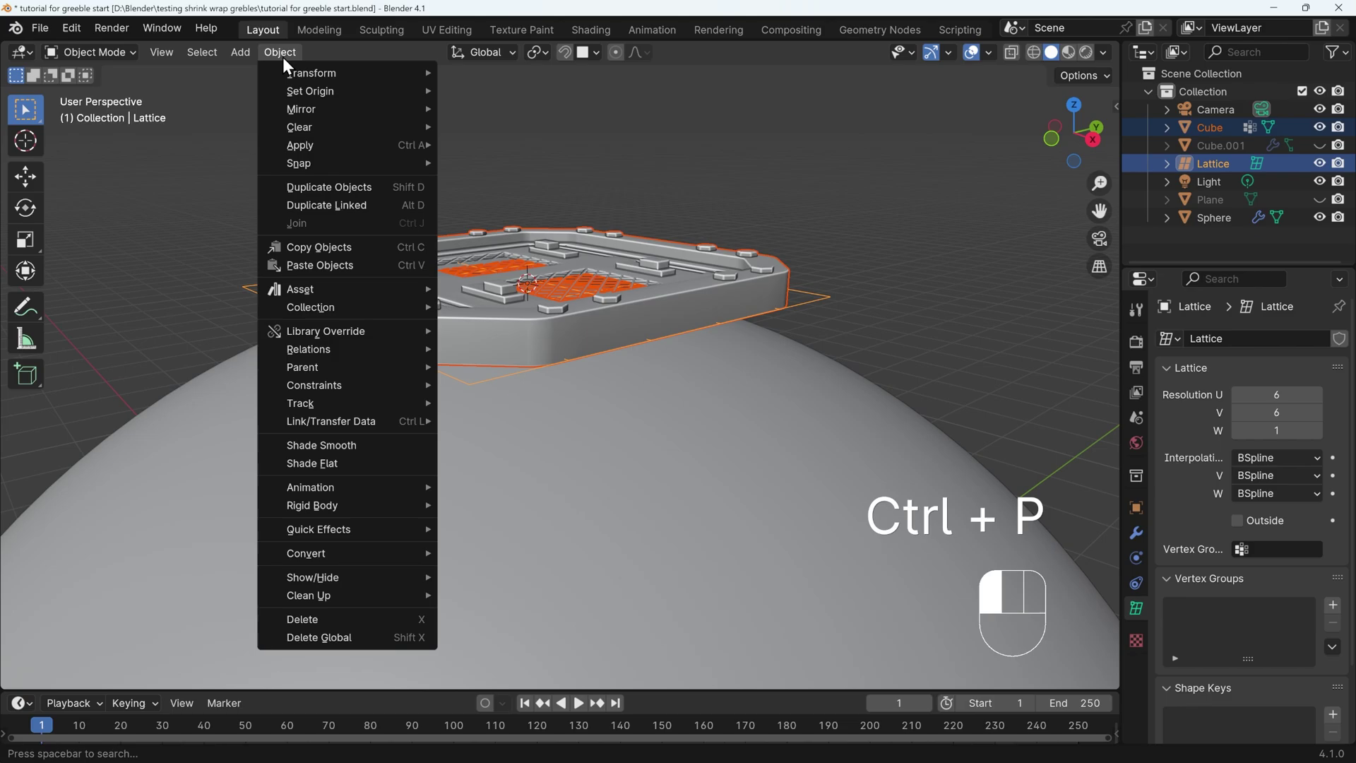
mouse_move(300, 372)
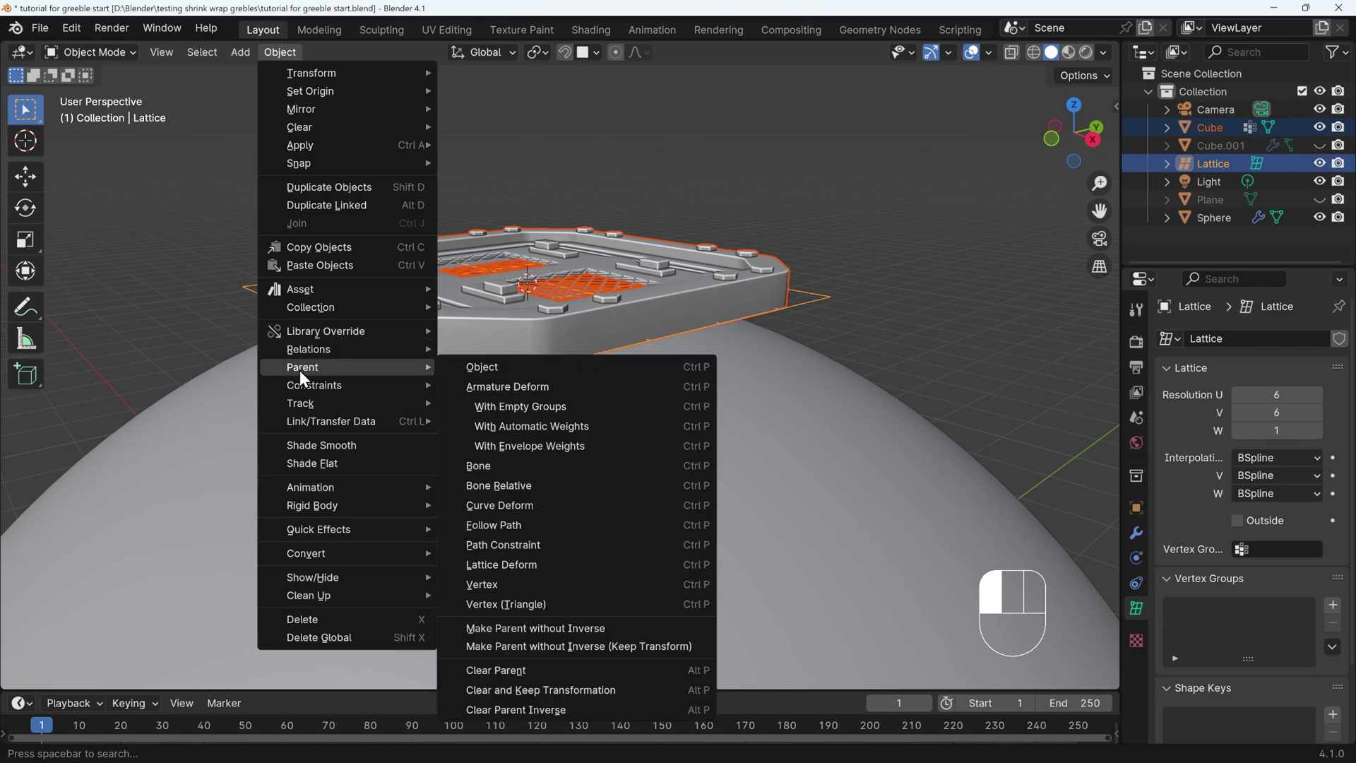
click(525, 568)
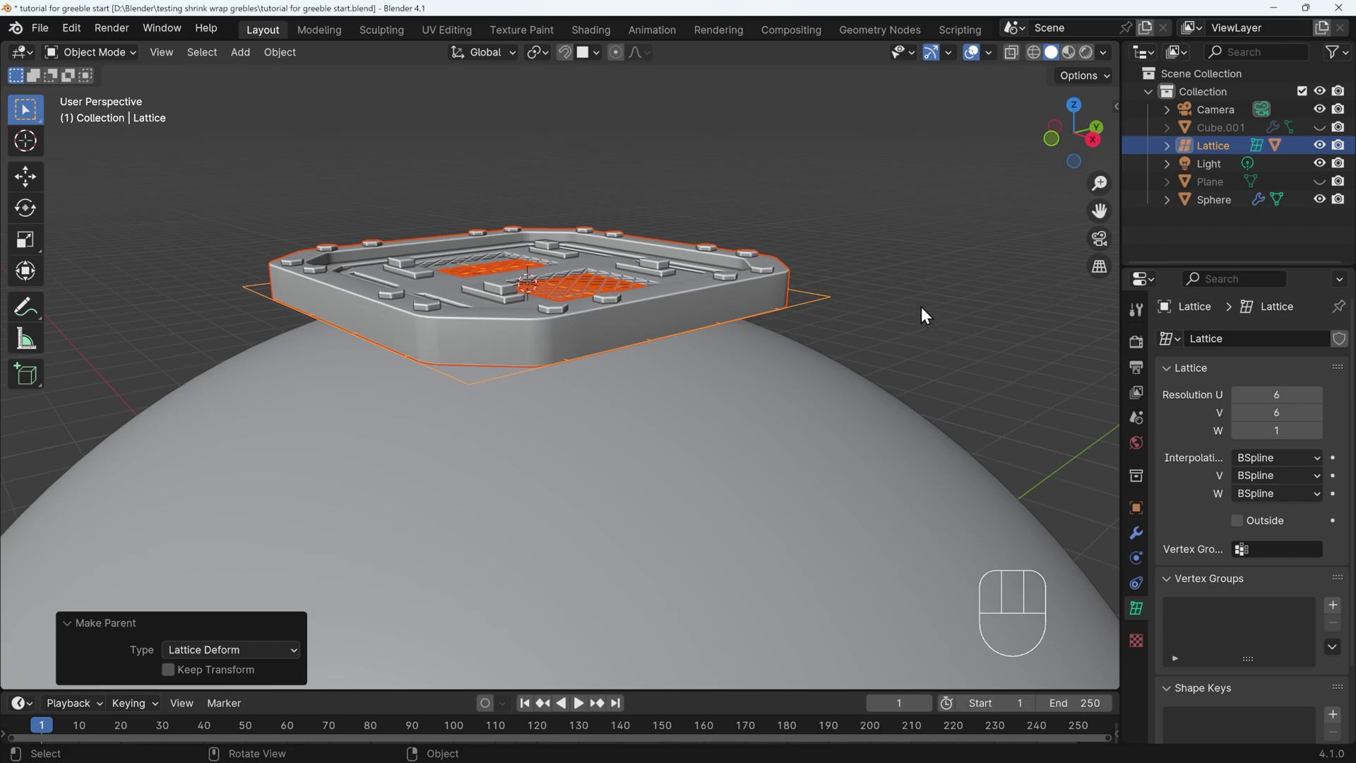
click(825, 303)
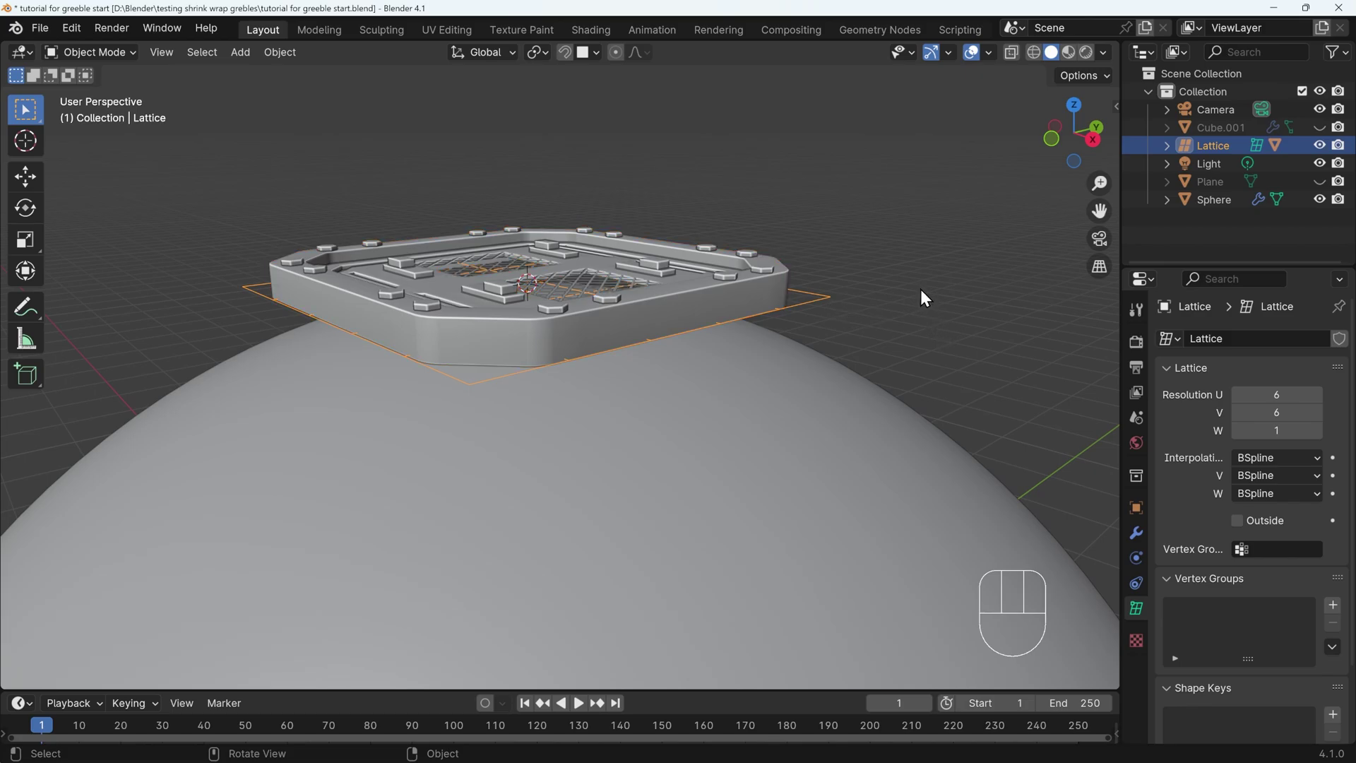
Try moving a few of the lattice's edge points with proportional editing to test how the panel deforms.
key(Tab)
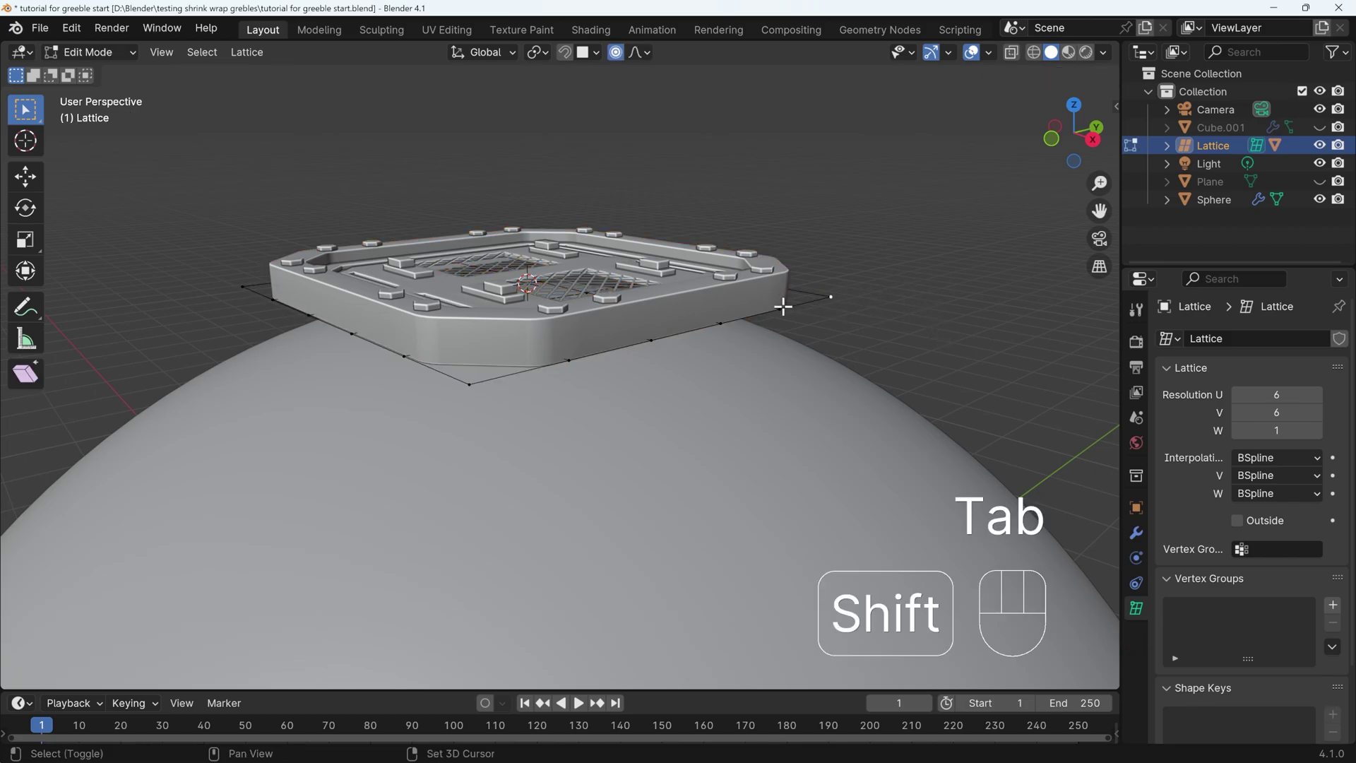
shift+click(720, 323)
key(g)
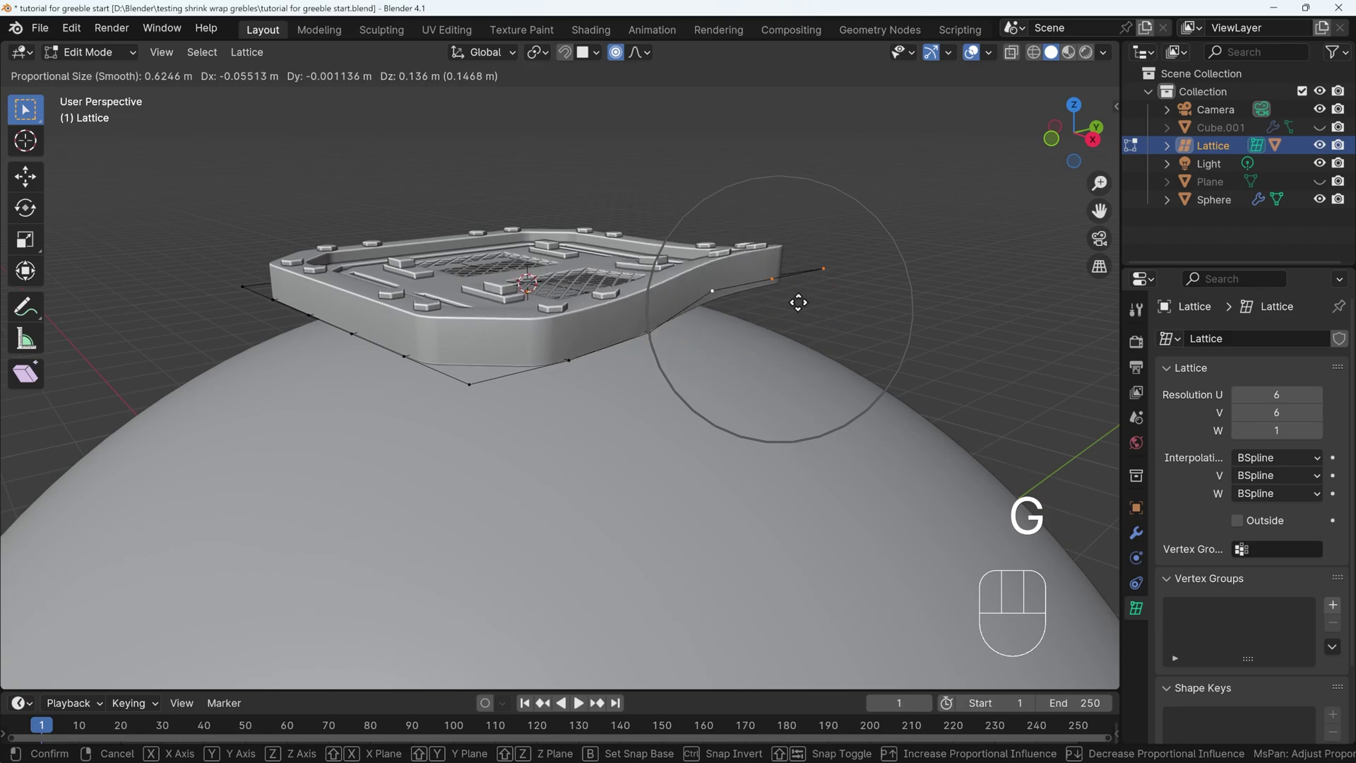
right_click(864, 328)
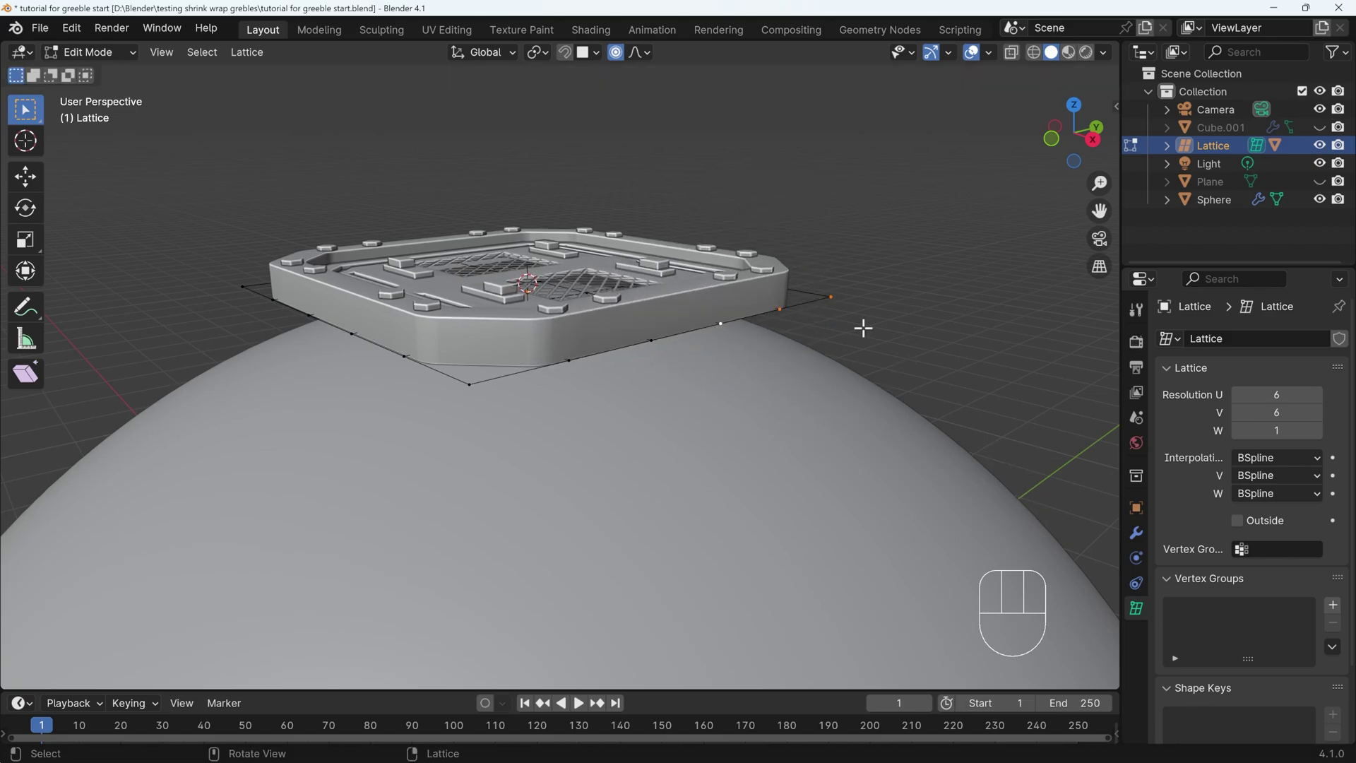
key(Tab)
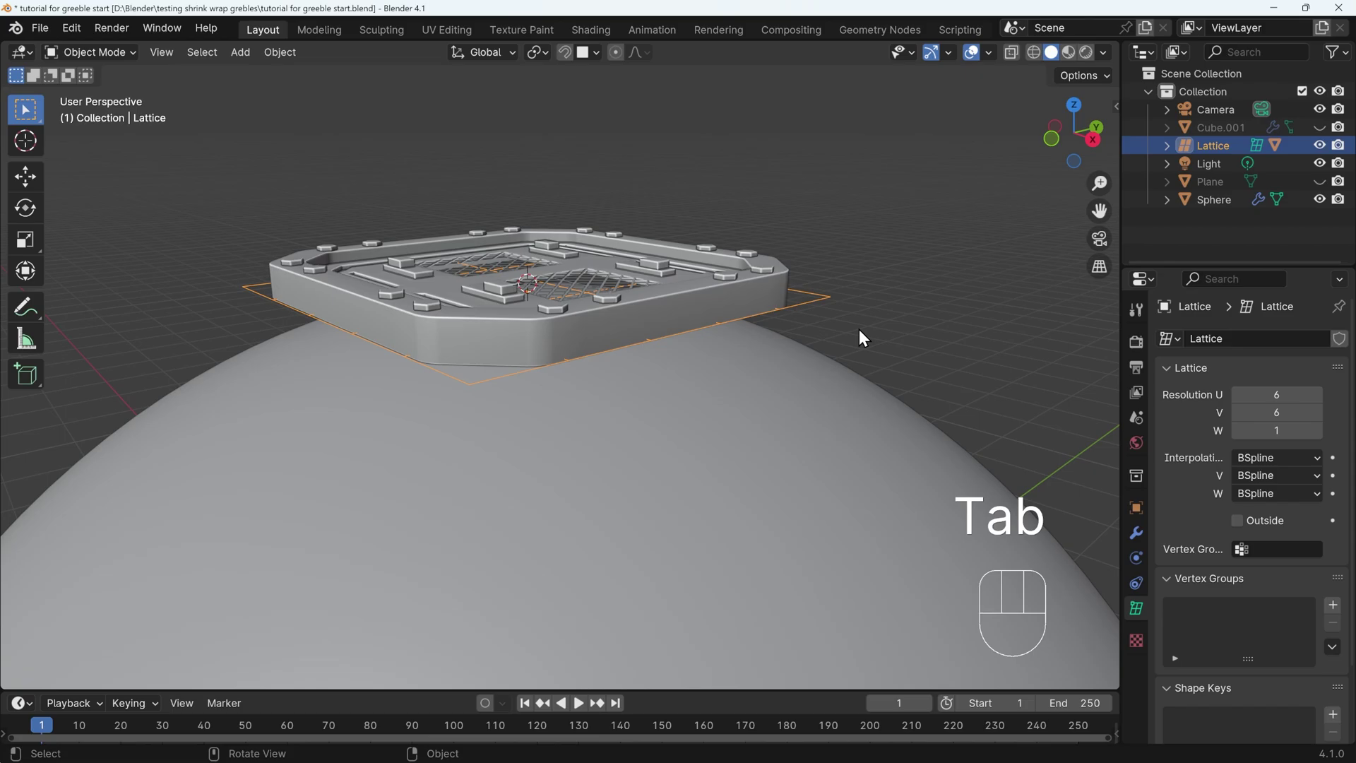
Add a Shrinkwrap modifier to the lattice and set the sphere as its target.
click(1136, 533)
click(1255, 345)
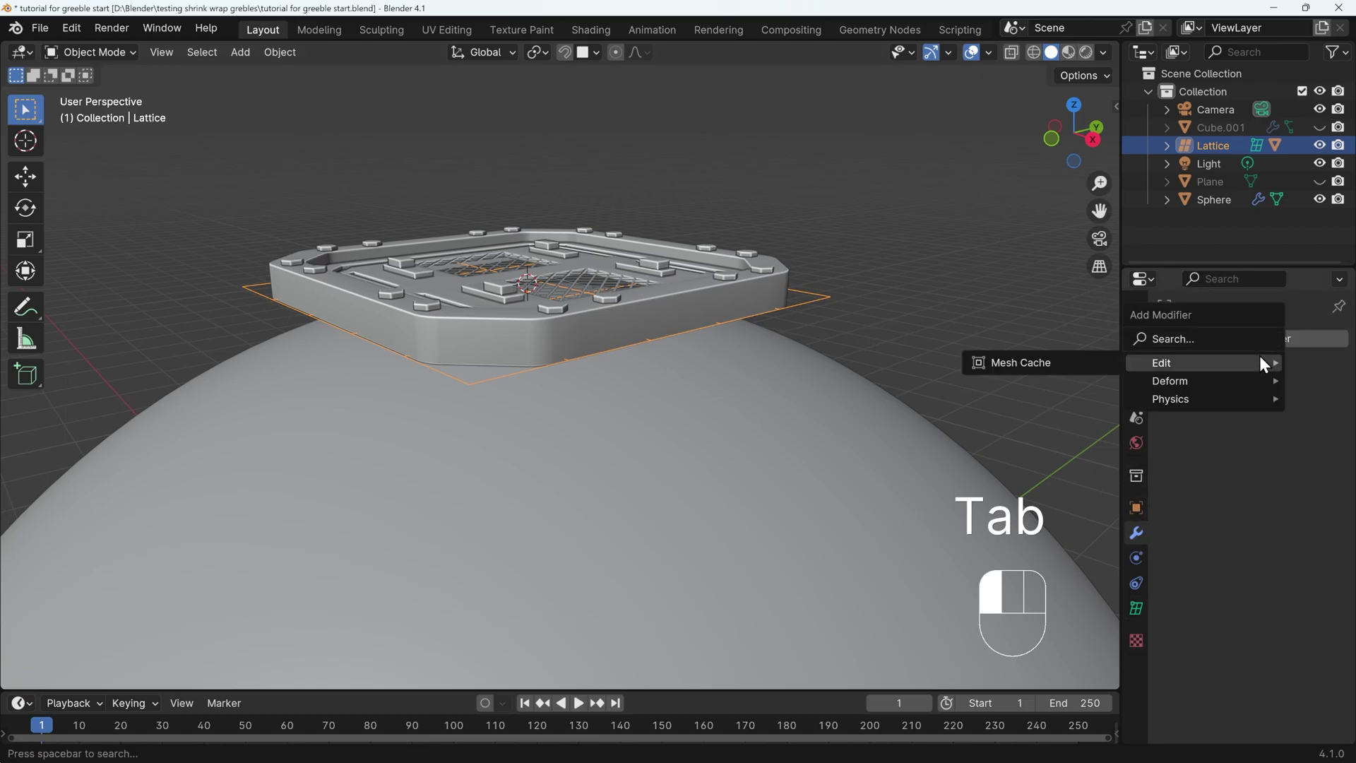
text(shri)
click(1006, 388)
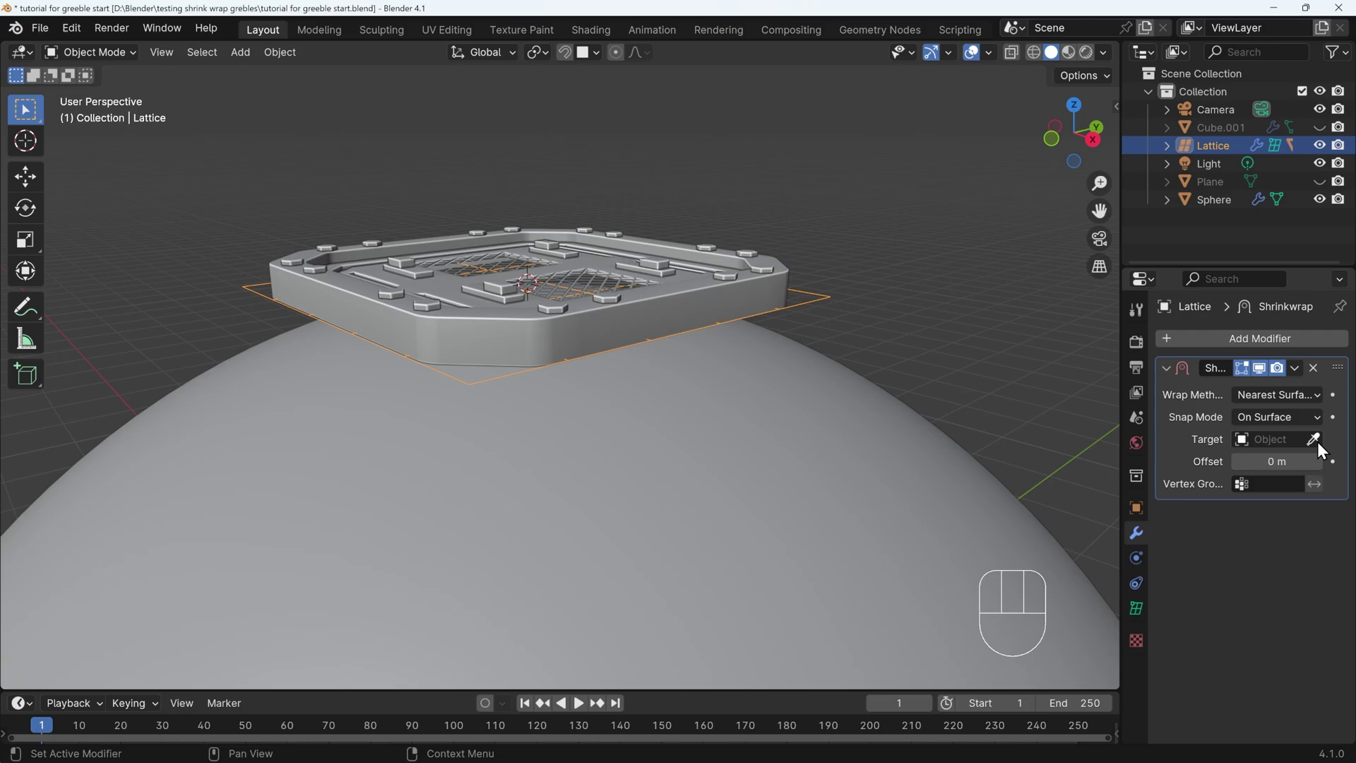
click(1316, 440)
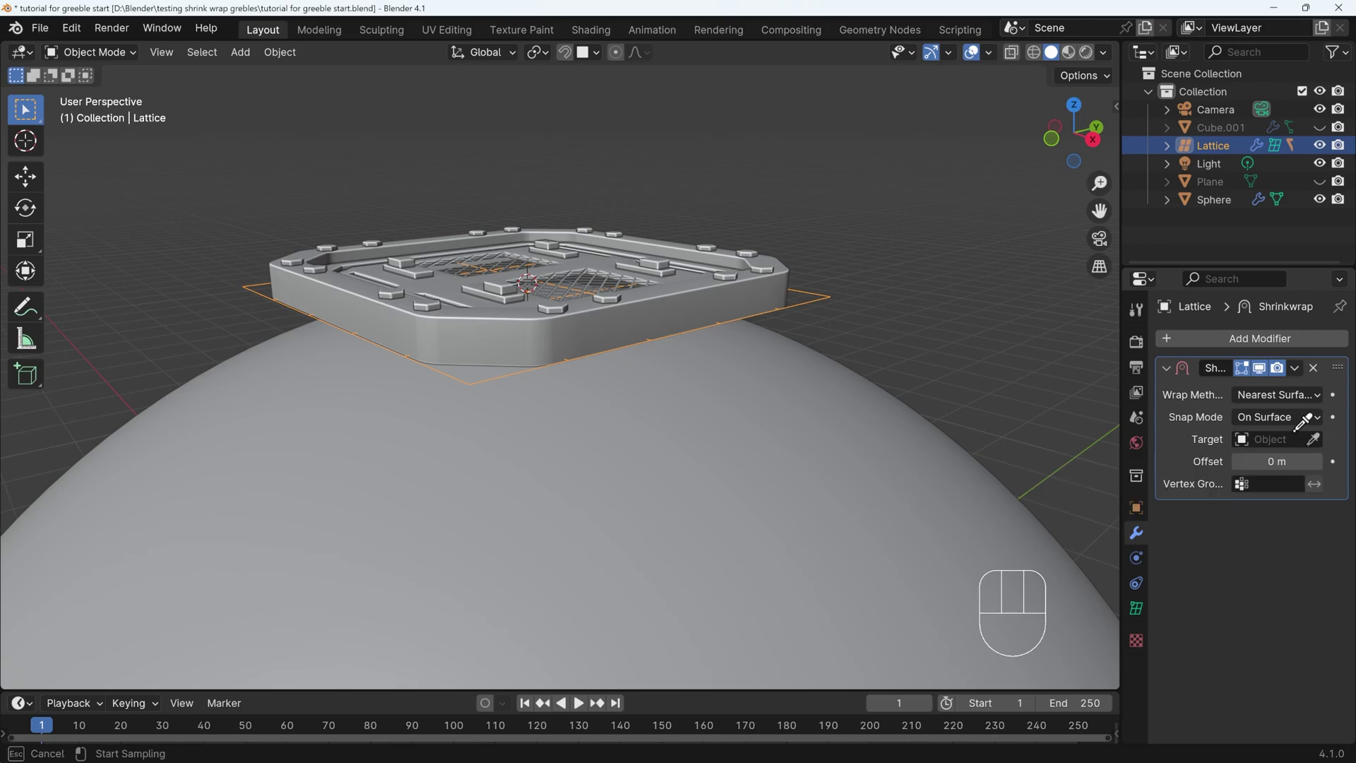
click(777, 395)
Try moving the shrinkwrapped lattice freely across the sphere without snapping.
scroll(656, 374, down, 2)
scroll(655, 374, down, 2)
middle_drag(630, 430, 540, 353)
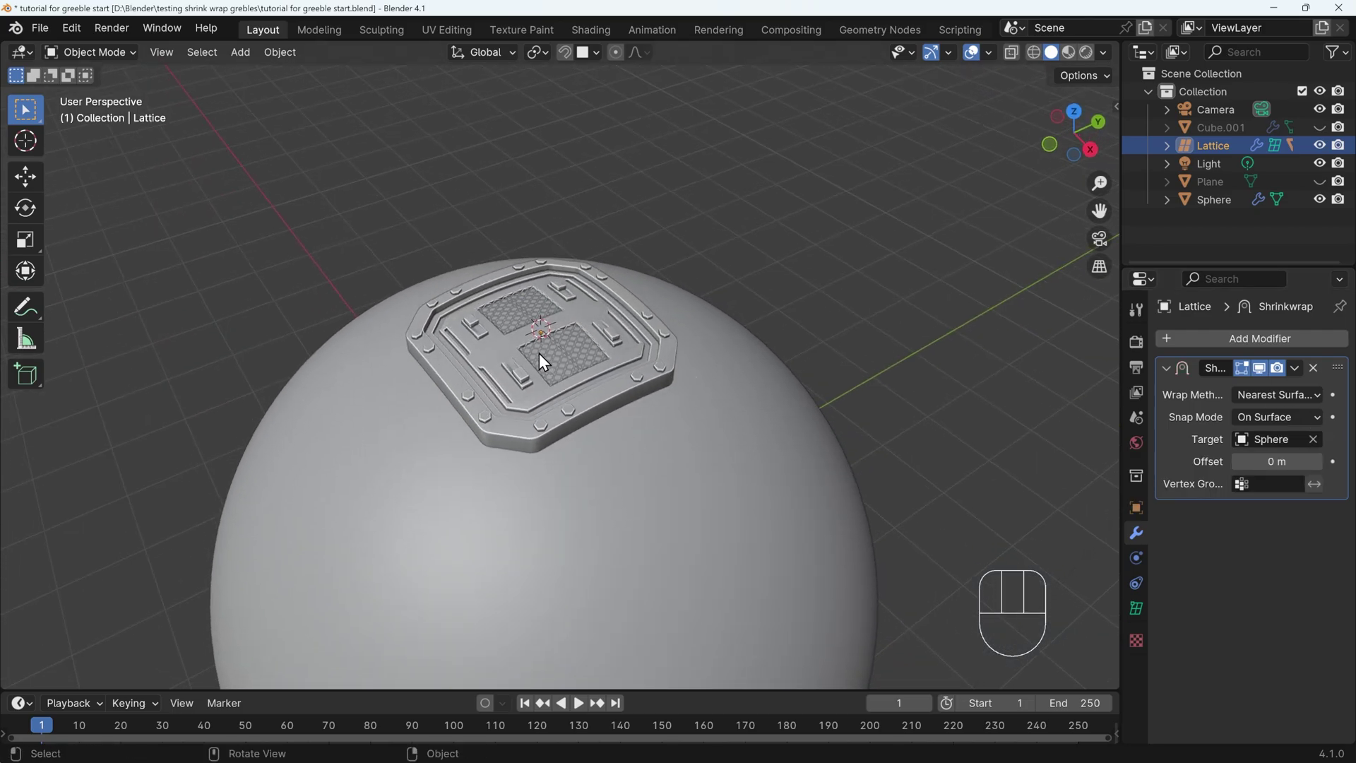
key(g)
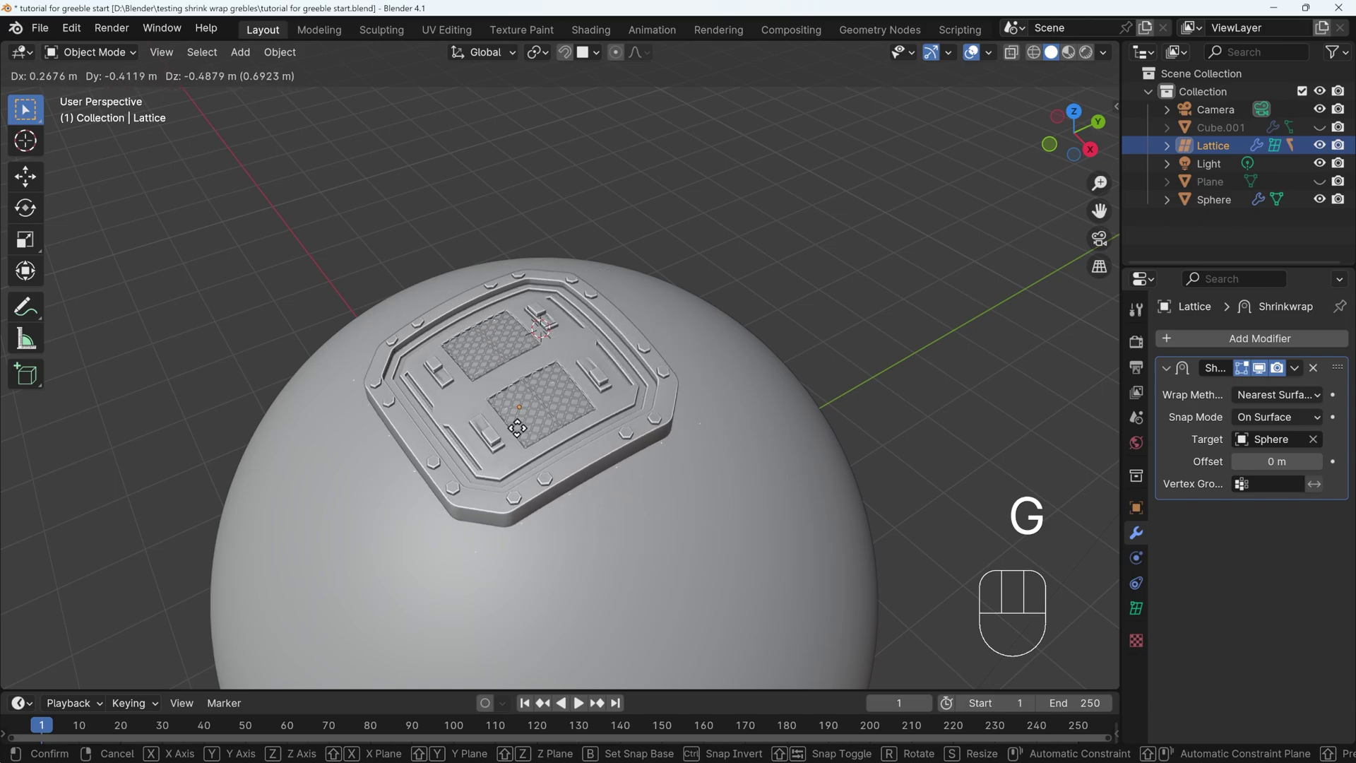
right_click(551, 408)
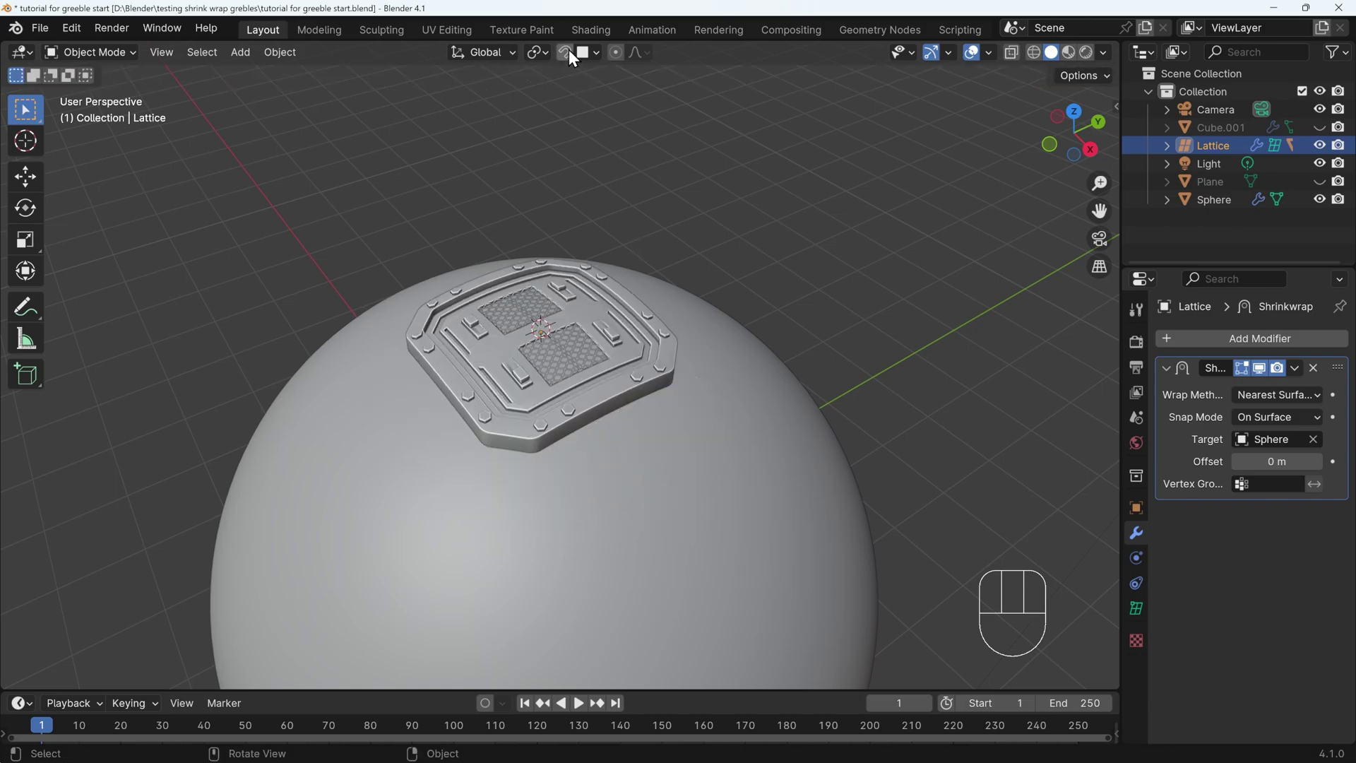
Turn on snapping with Face Project and Align Rotation to Target, and slide the lattice a short way along the sphere.
click(595, 53)
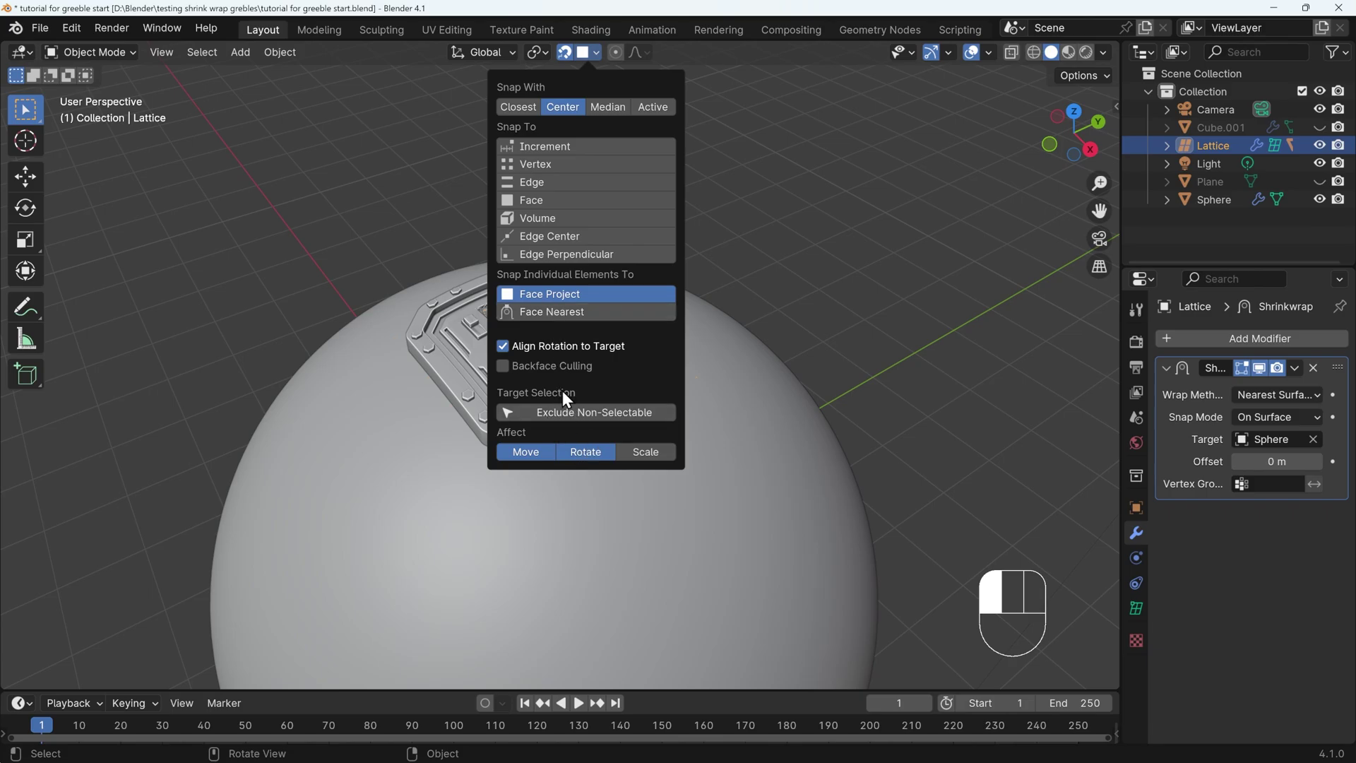
click(604, 349)
key(g)
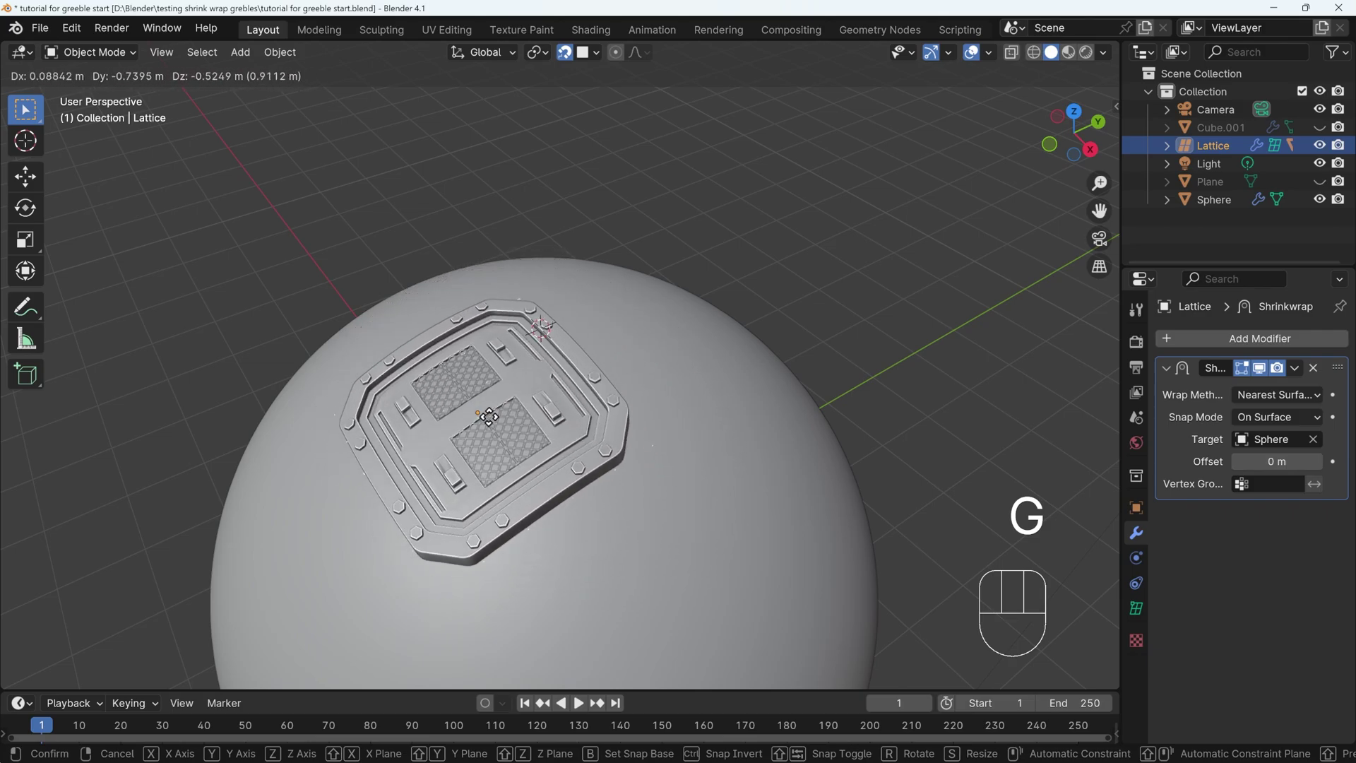
click(537, 431)
Reposition the lattice twice more over the sphere, the second time by about -1.97 m in X, 1.33 m in Y and 0.23 m in Z.
key(g)
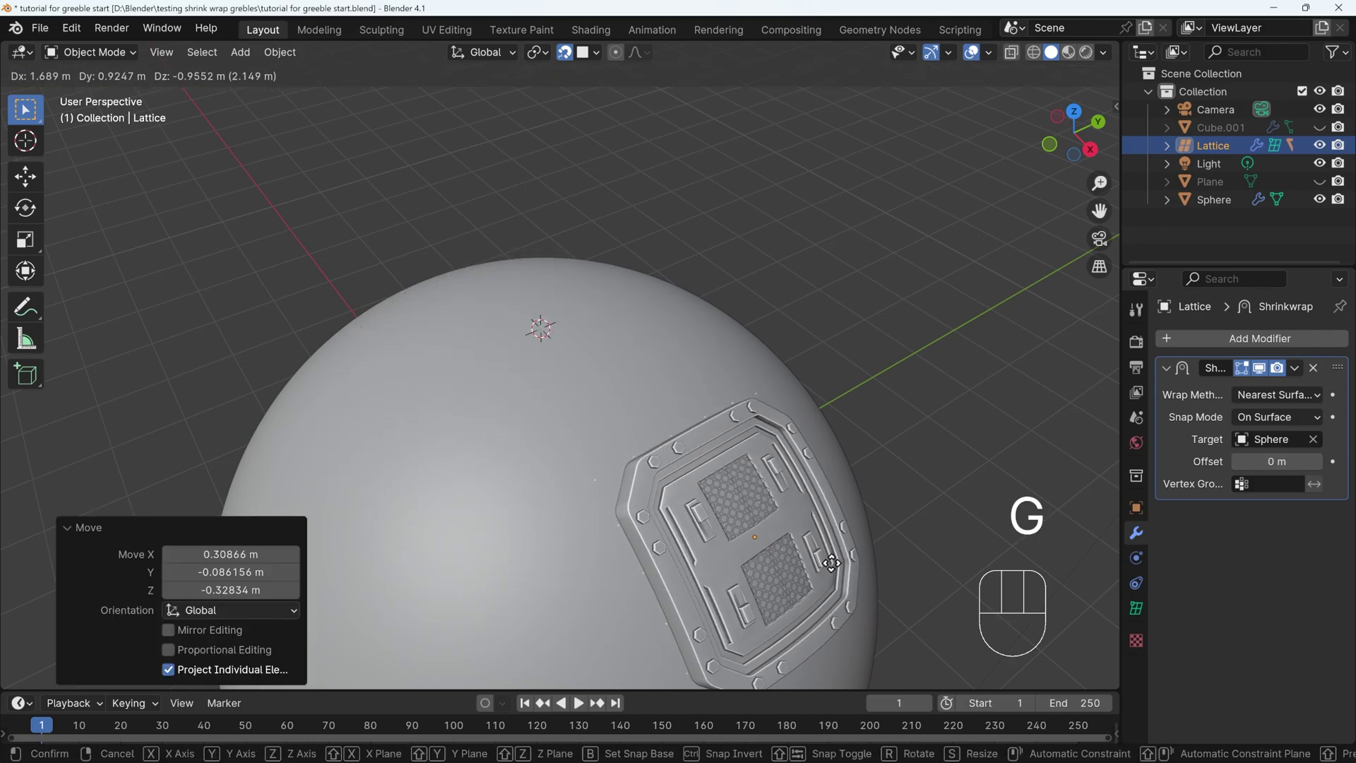
click(863, 541)
middle_drag(863, 541, 781, 439)
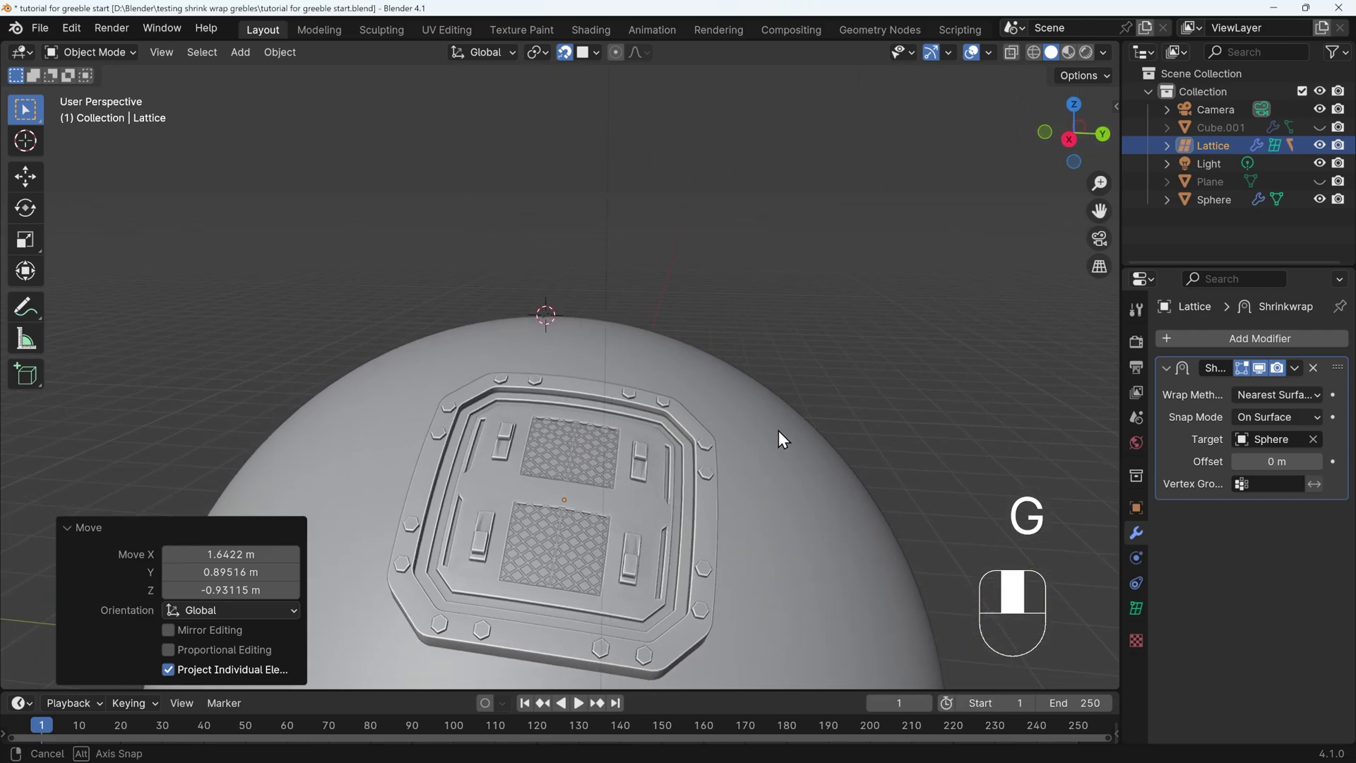
key(g)
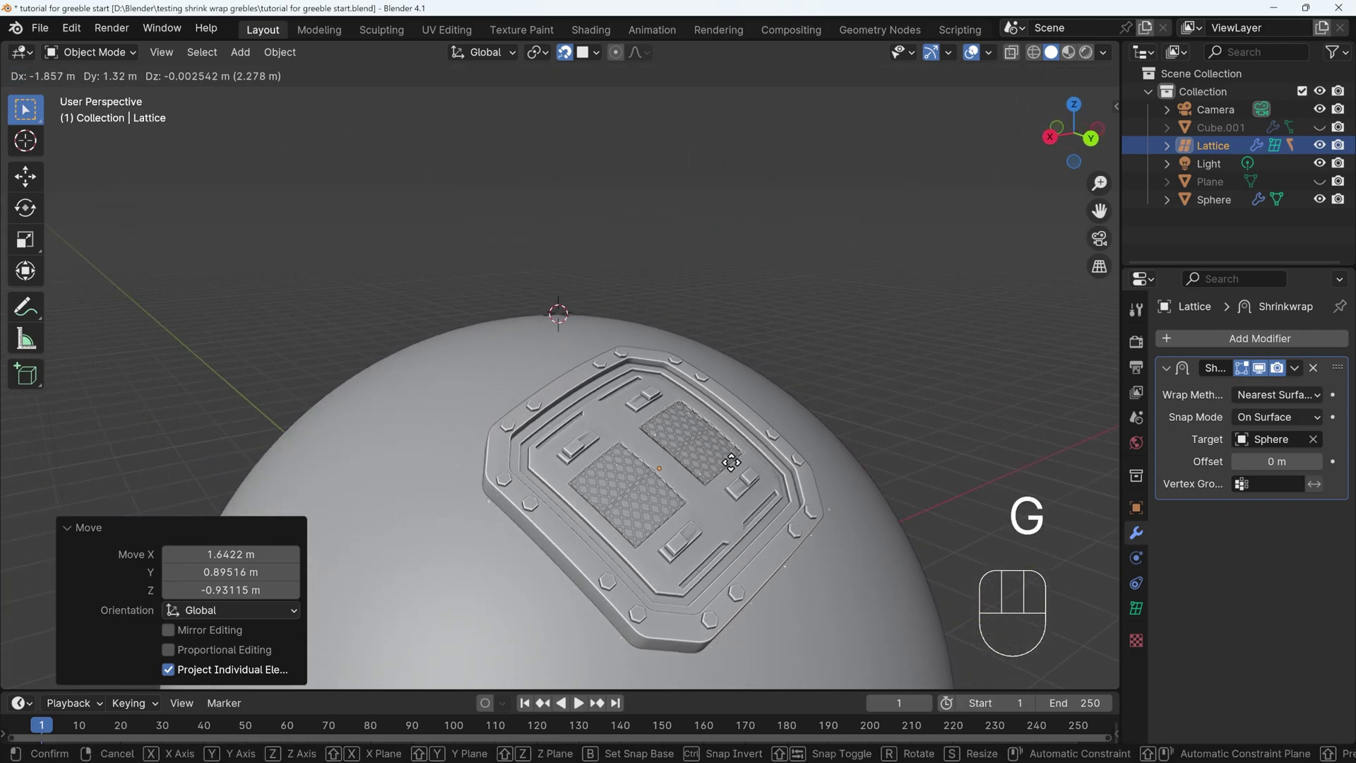
click(809, 454)
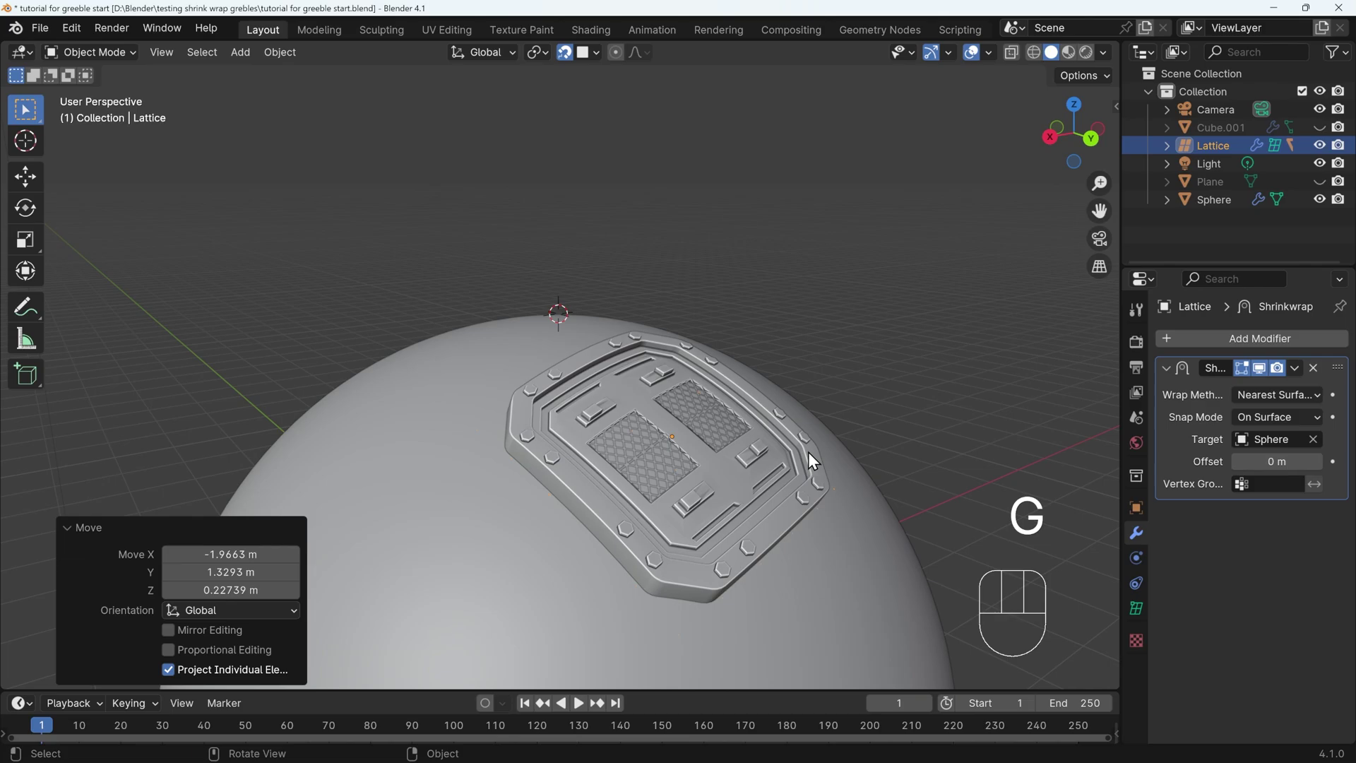